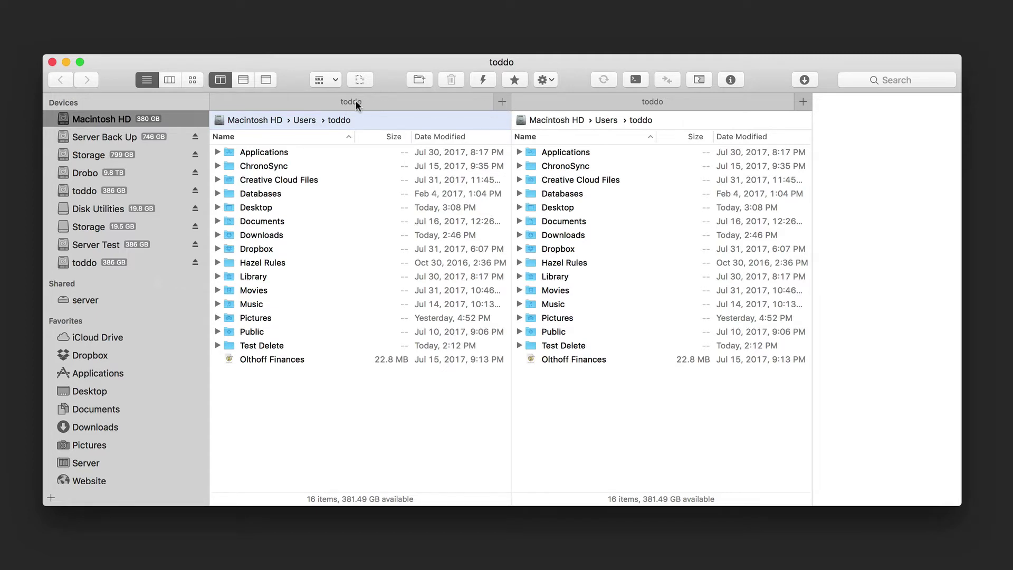
- Open a second left-pane tab on the Server Back Up drive, switch between tabs, then close it
click(502, 101)
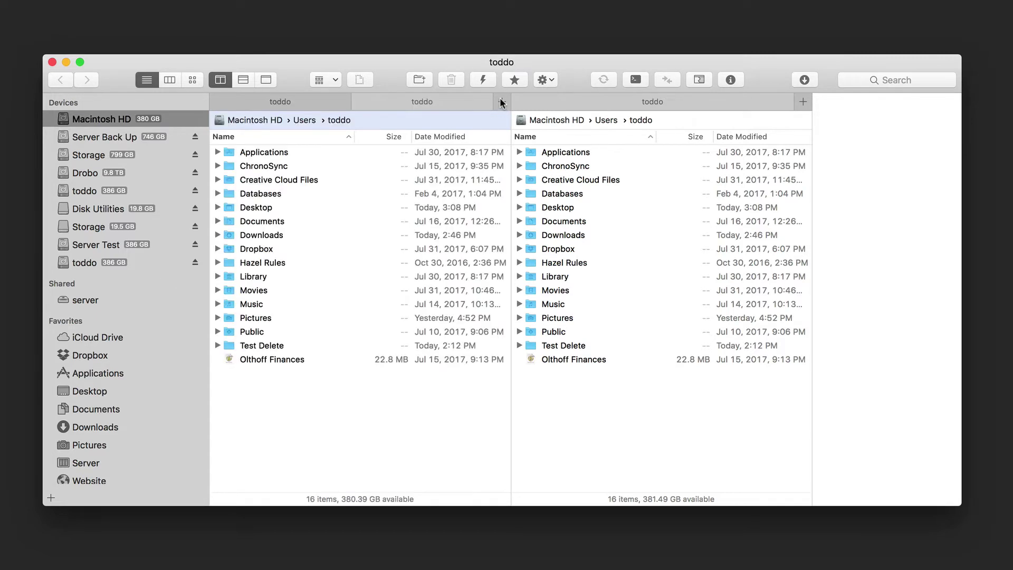
click(109, 136)
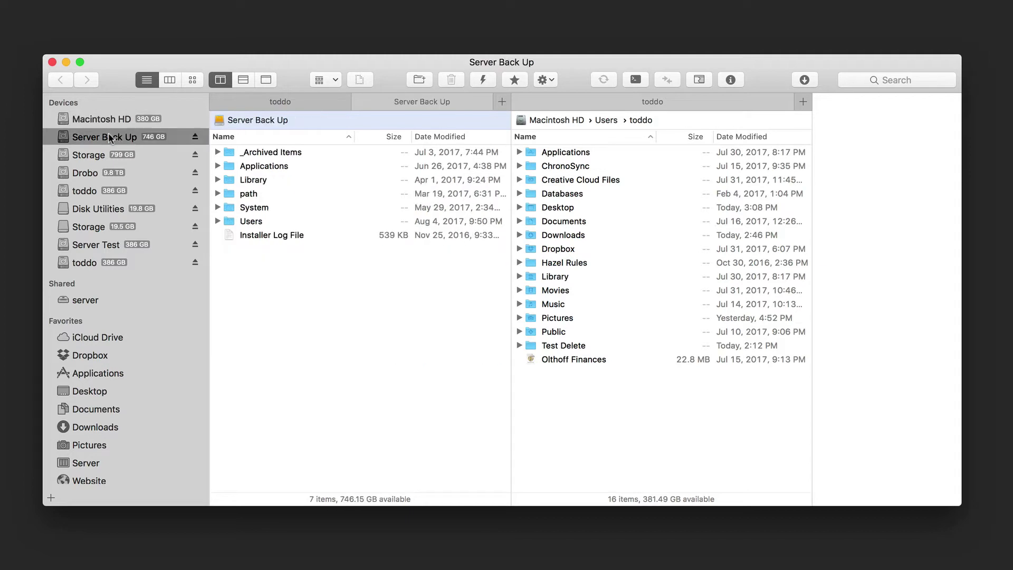
click(306, 98)
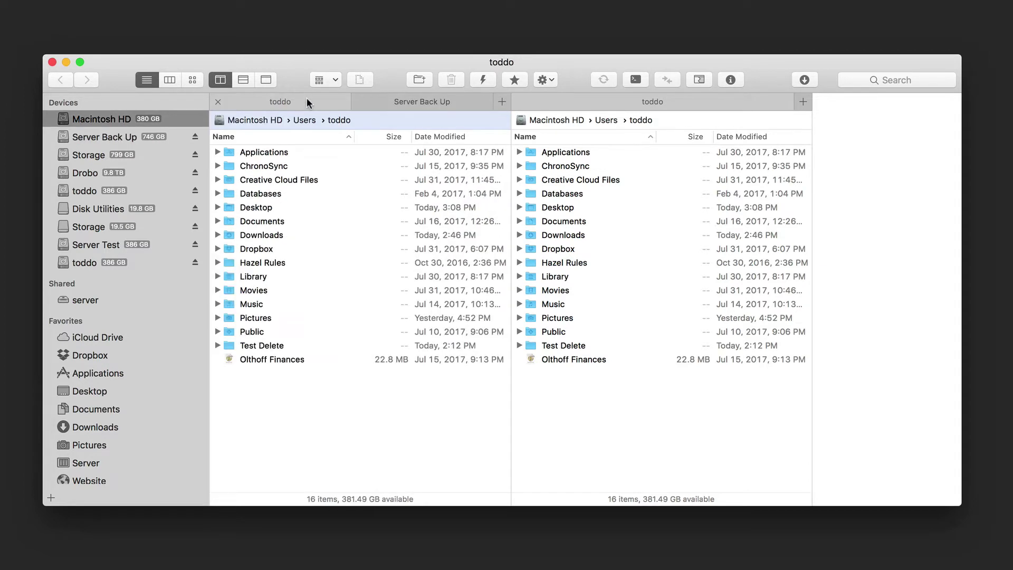
click(401, 101)
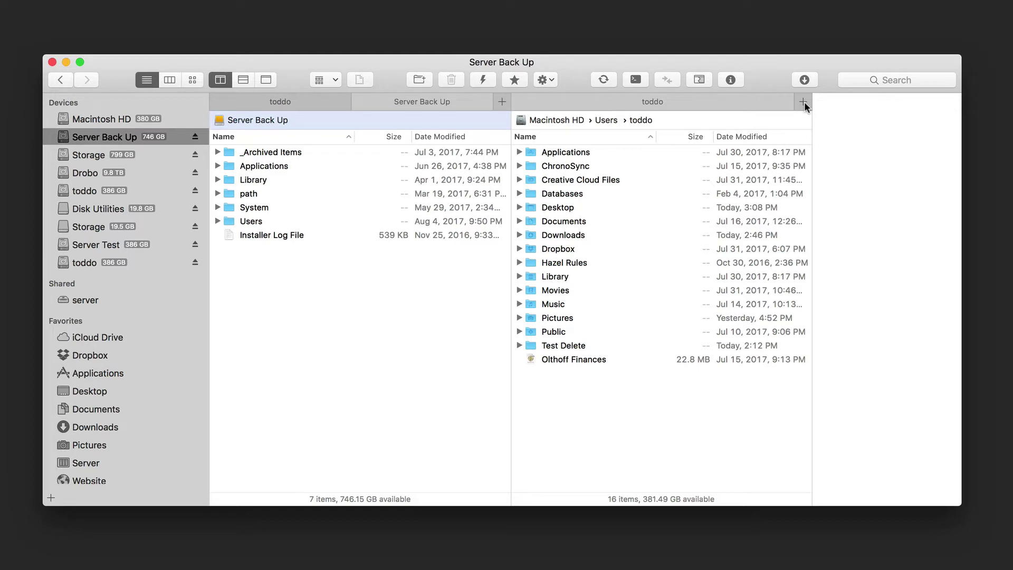
click(358, 101)
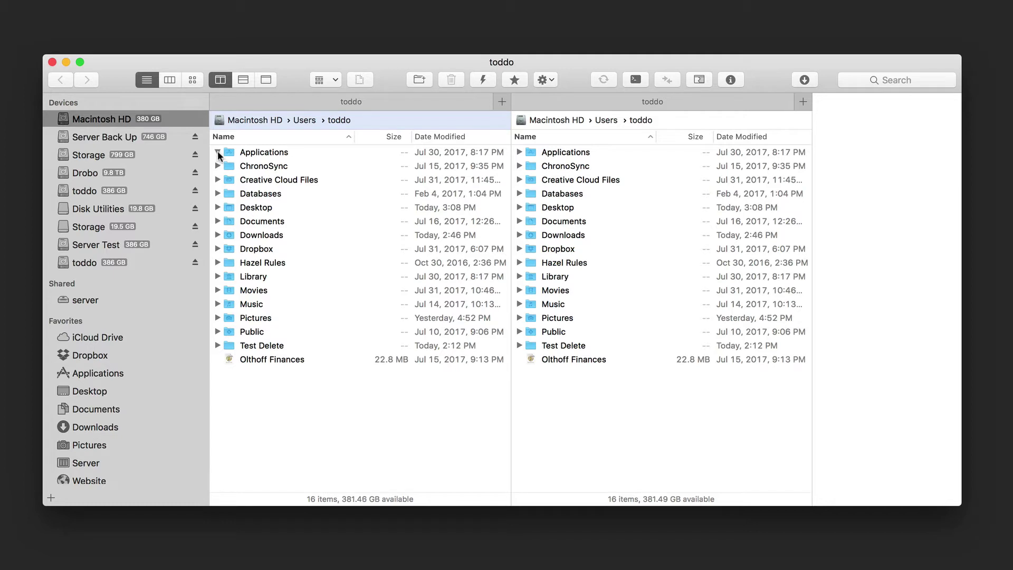
- Try column and icon views, ending on columns, then stacked, single and side-by-side pane layouts
click(169, 80)
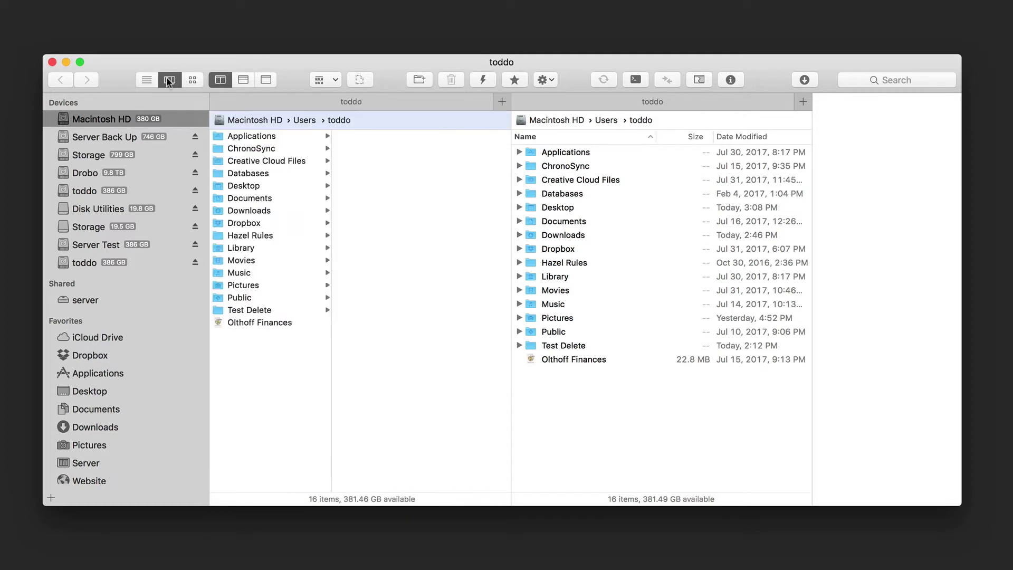
click(192, 80)
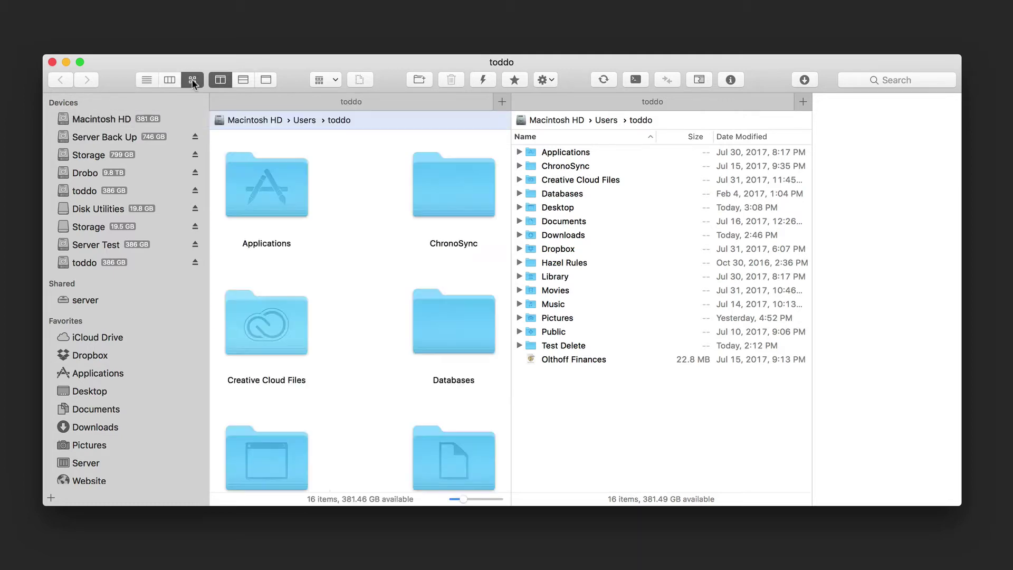
click(164, 79)
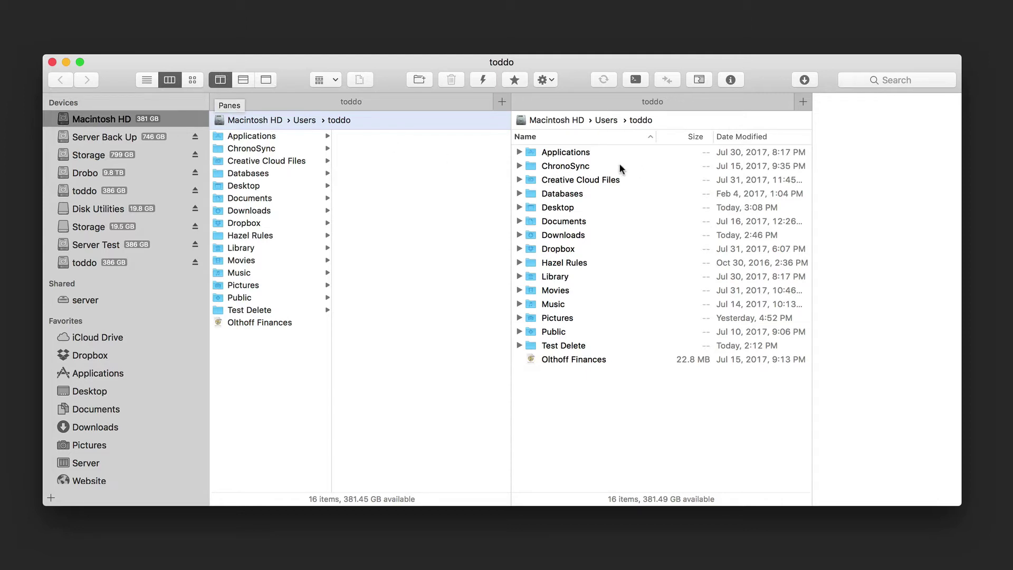
click(242, 79)
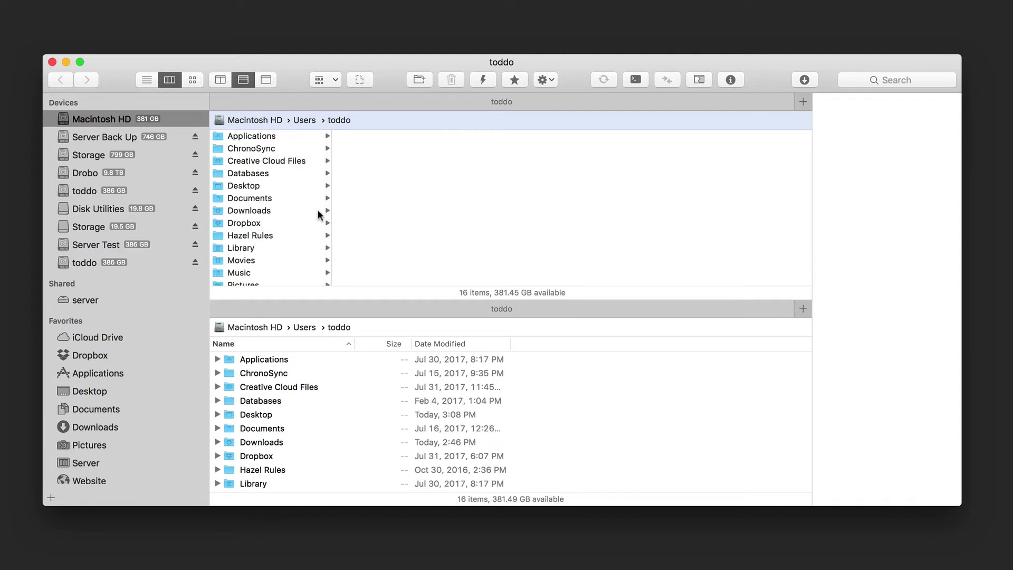
click(266, 80)
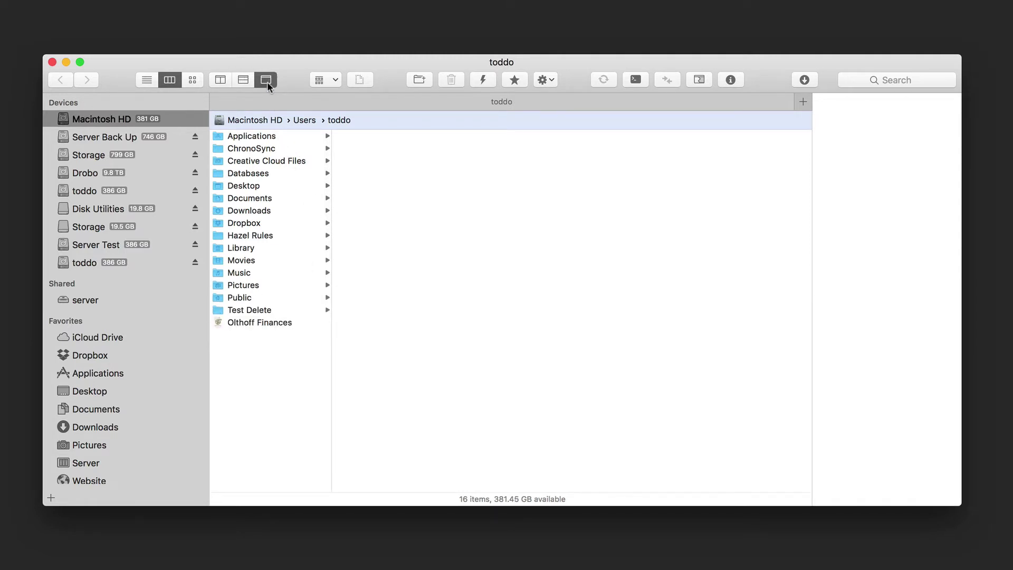
click(220, 80)
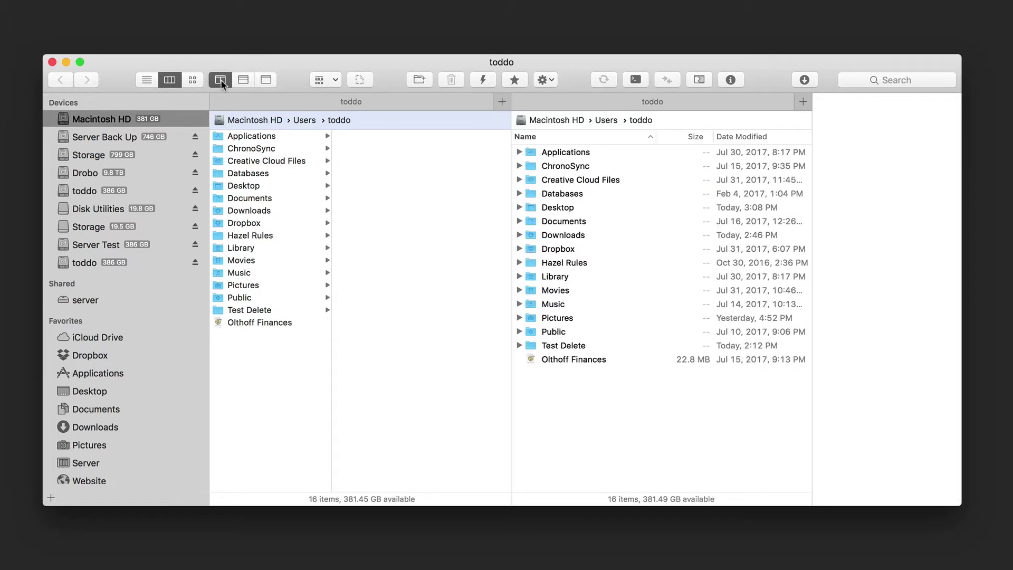
click(336, 80)
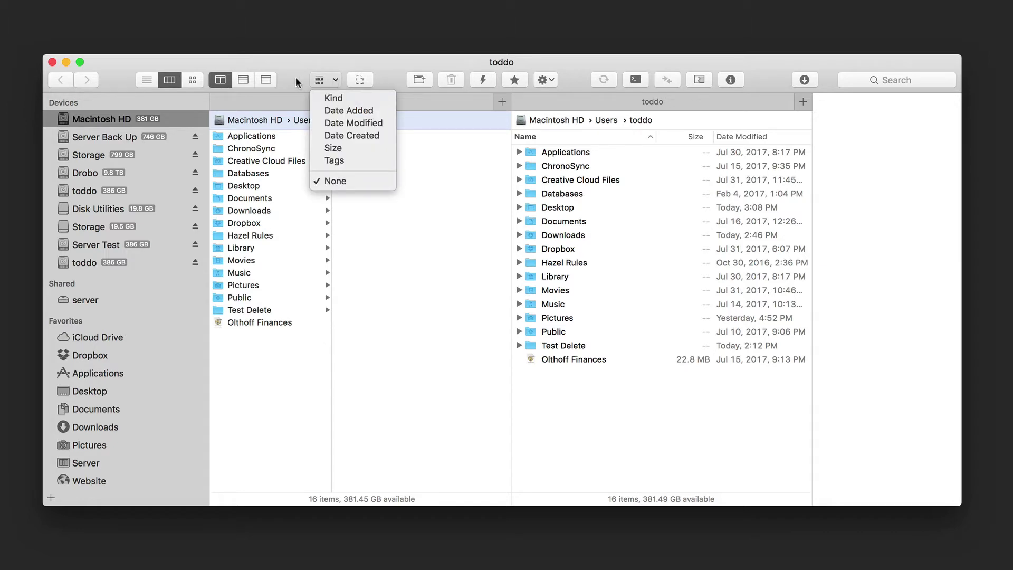
click(347, 87)
click(367, 79)
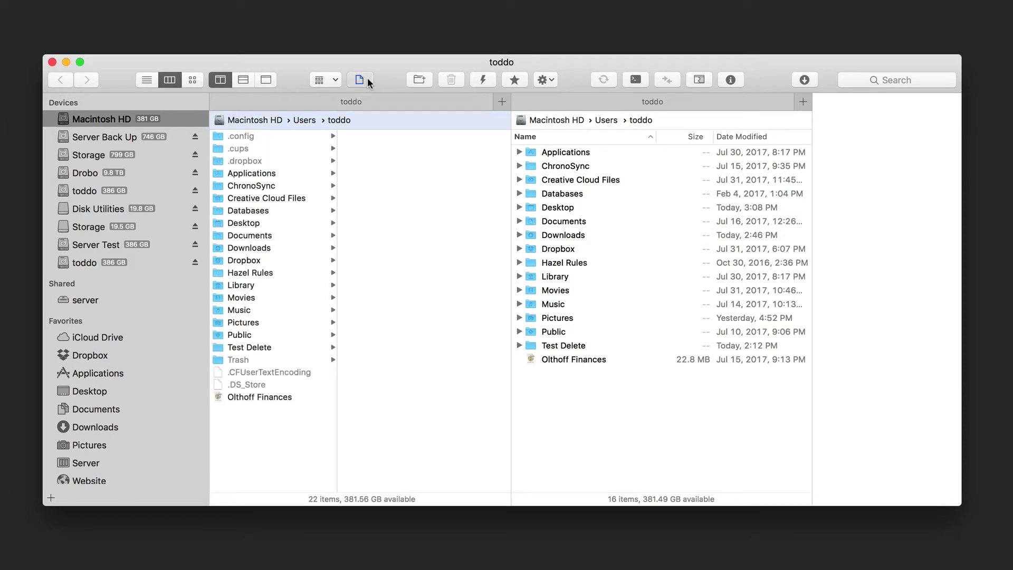
click(367, 80)
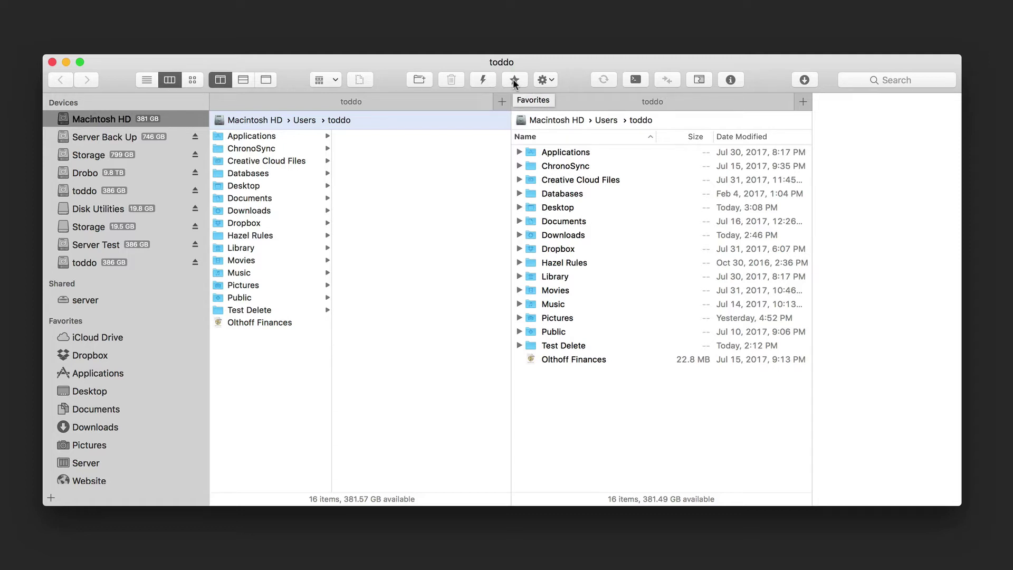
click(546, 79)
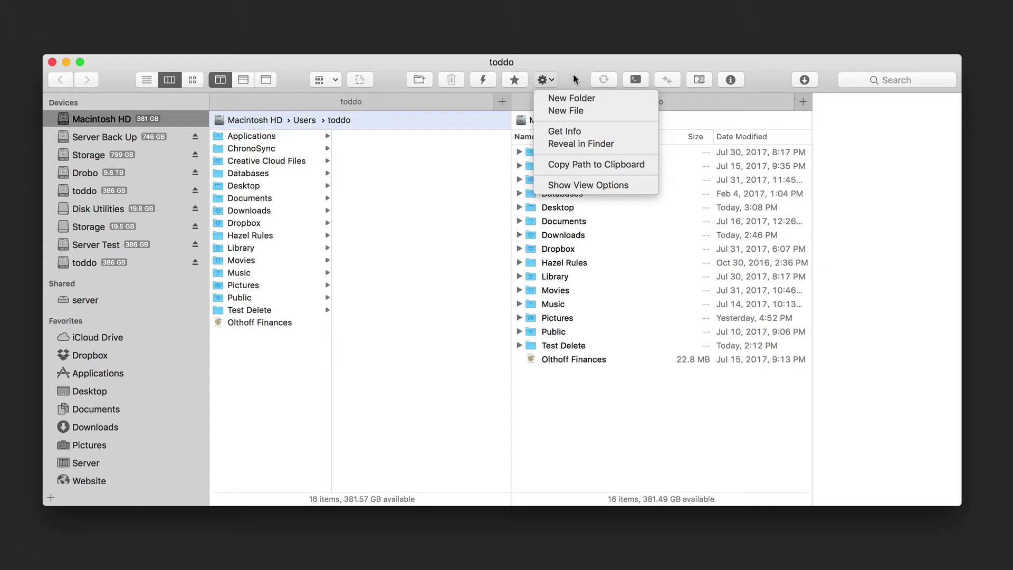
click(573, 75)
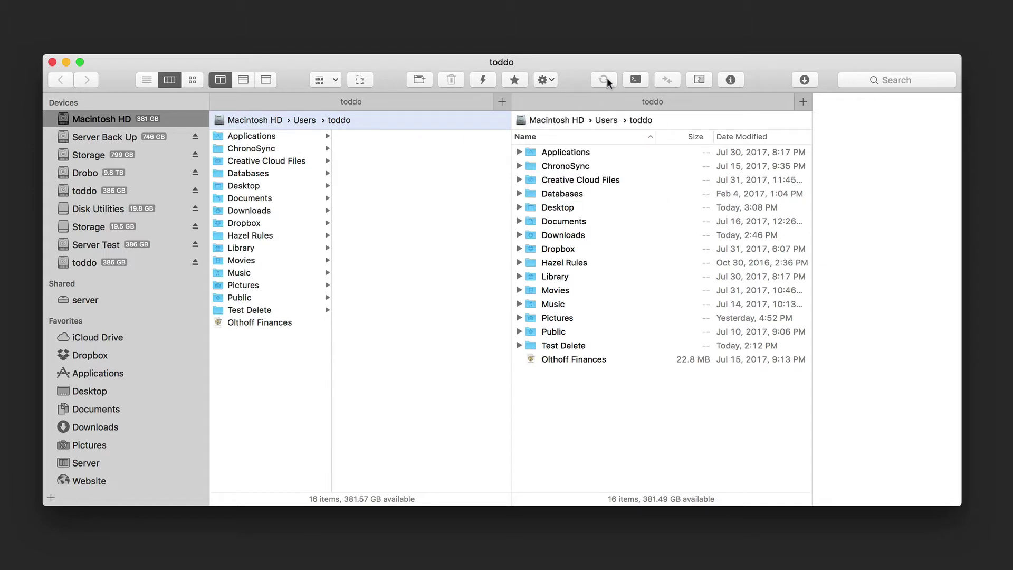
- Open a Terminal at the current folder, close it, and return to ForkLift
click(635, 79)
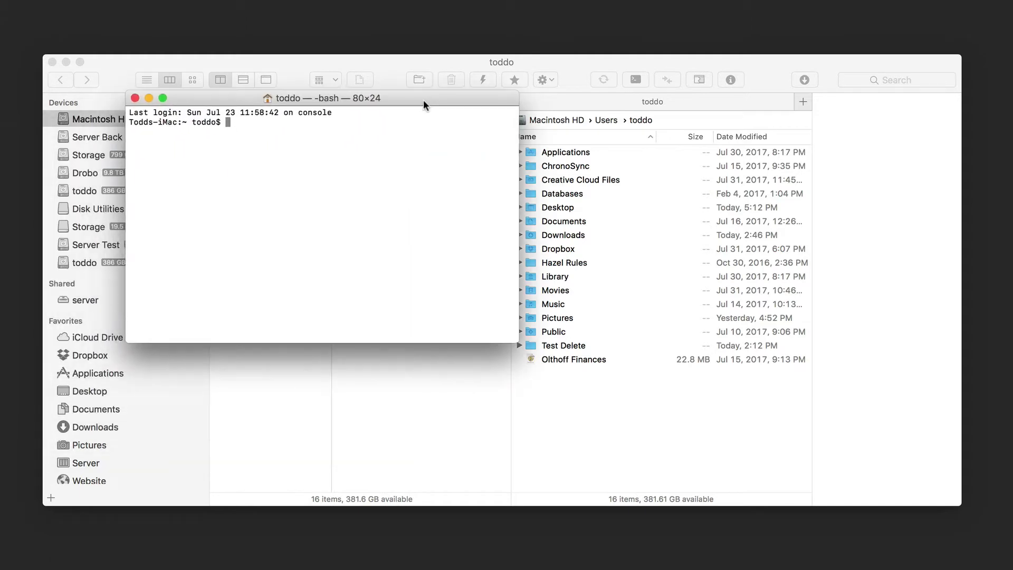
click(135, 97)
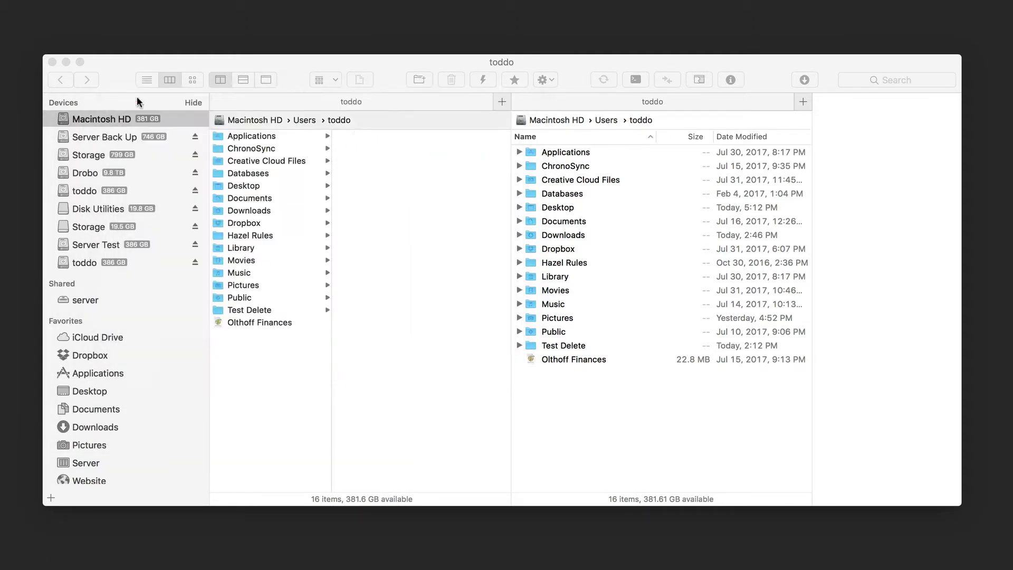
click(573, 78)
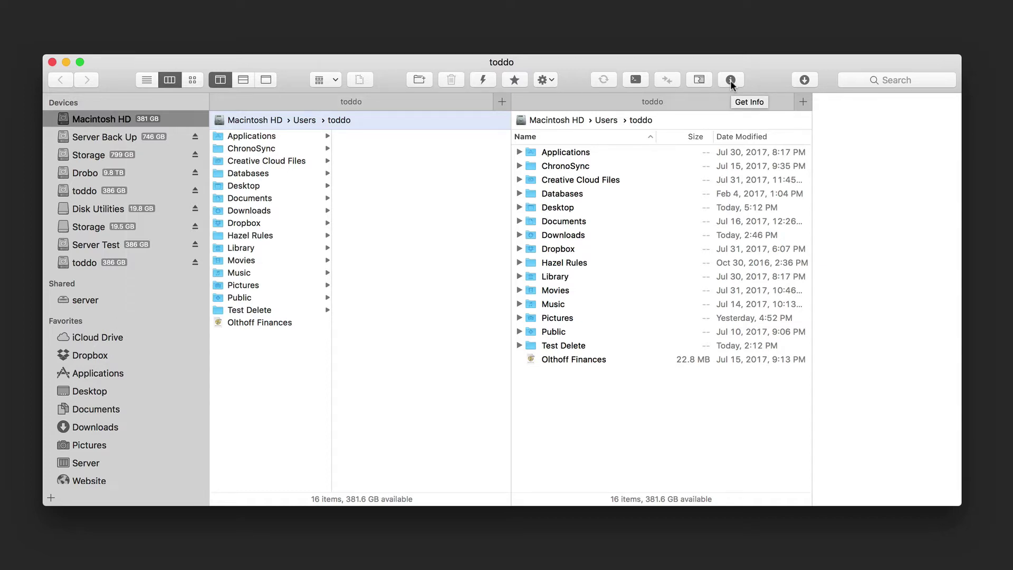
- Check and dismiss the Activities popover, then scroll down
click(804, 80)
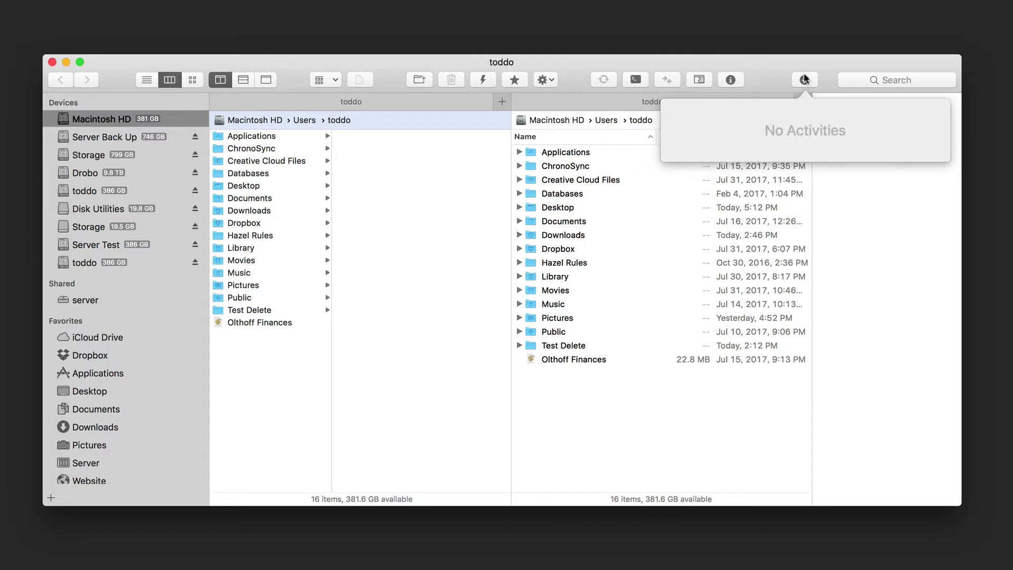
click(804, 79)
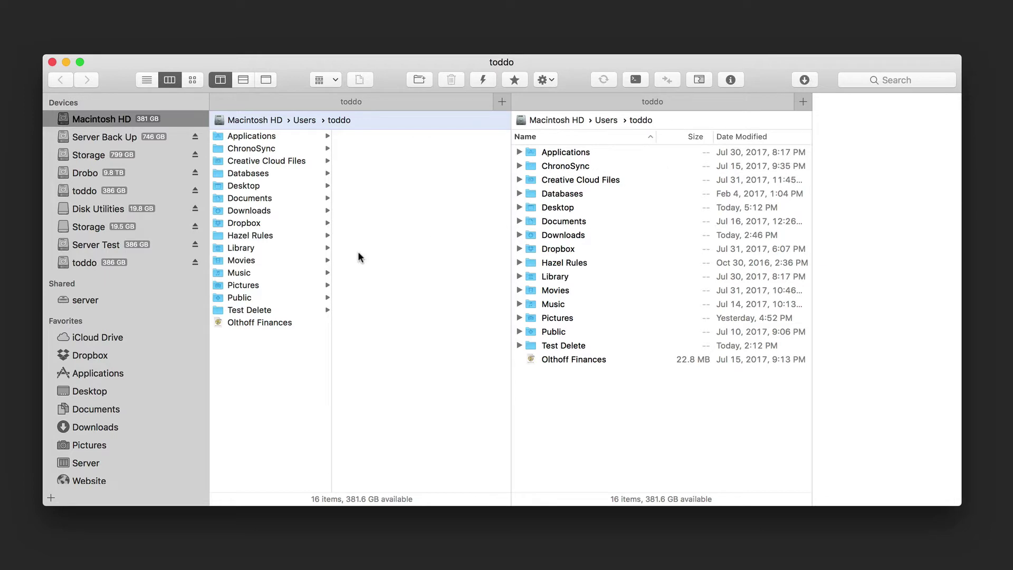
scroll(161, 325, down, 1)
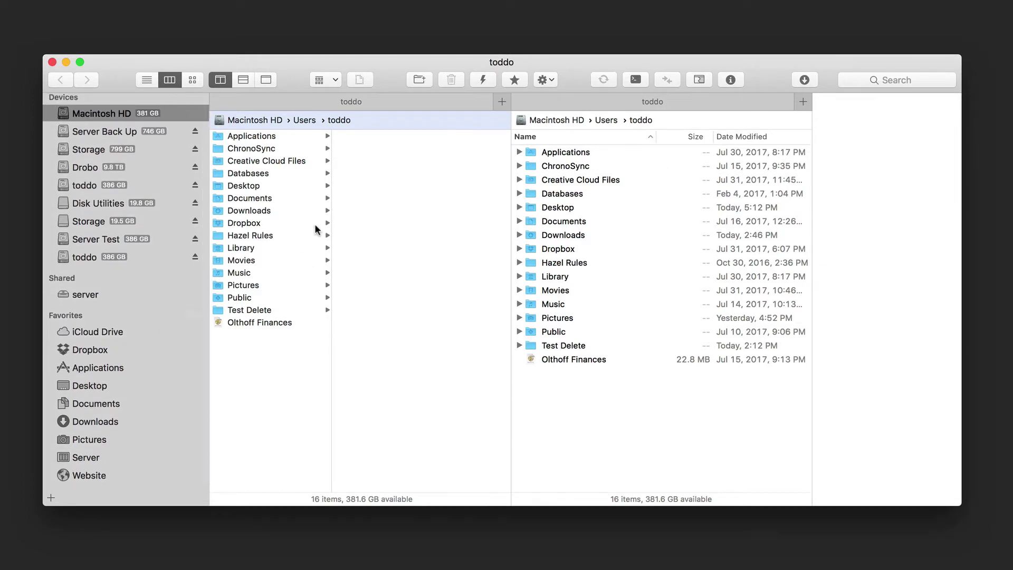
click(516, 80)
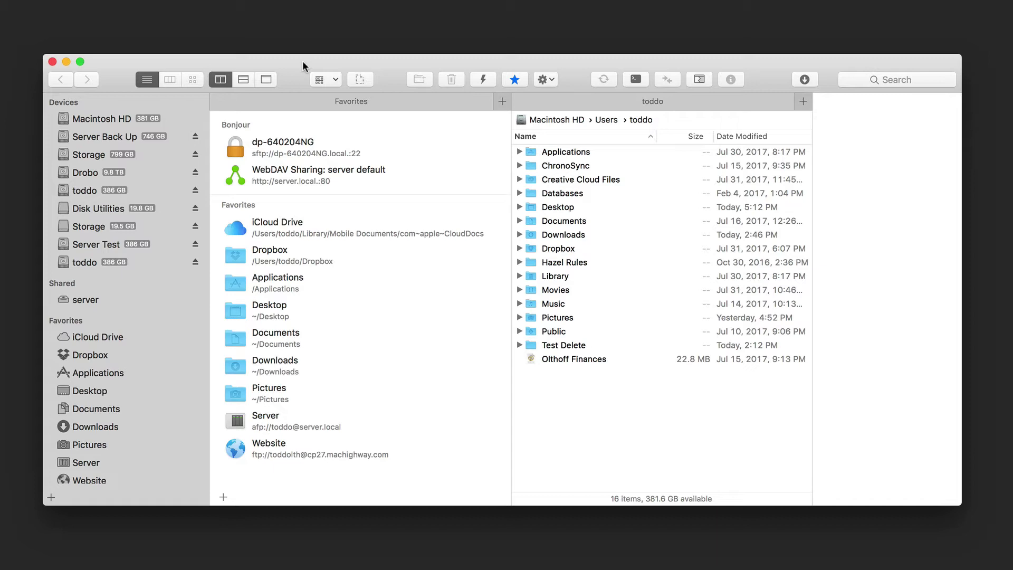
key(super+alt+s)
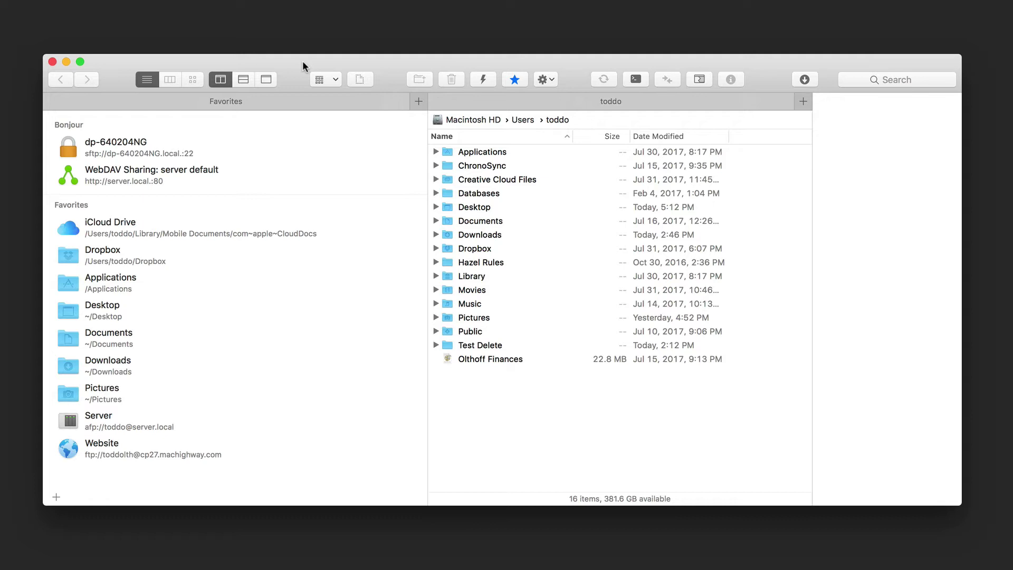
key(super+alt+s)
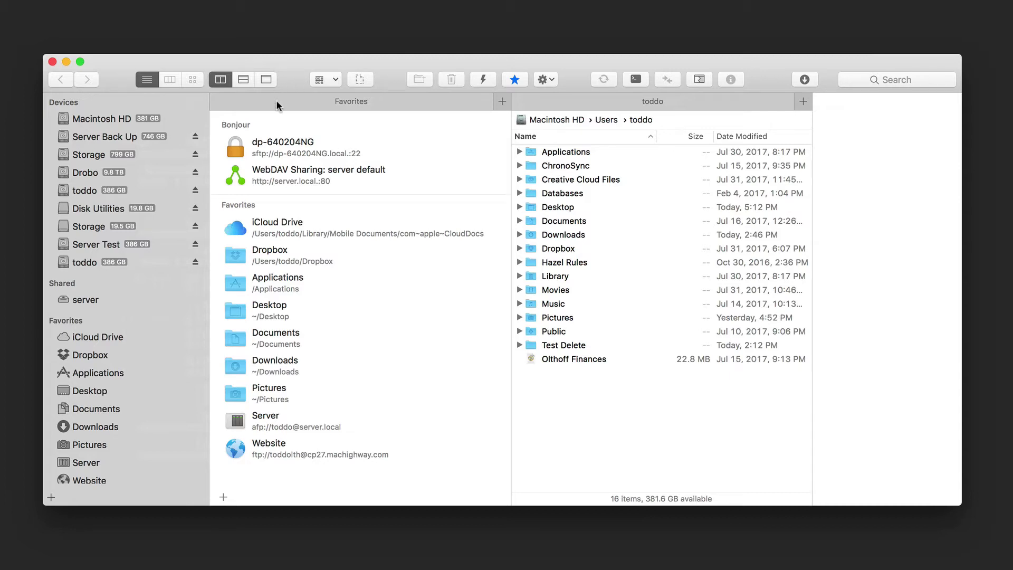
- Bring up the server Connect form in the left pane and show its Protocol list
click(482, 79)
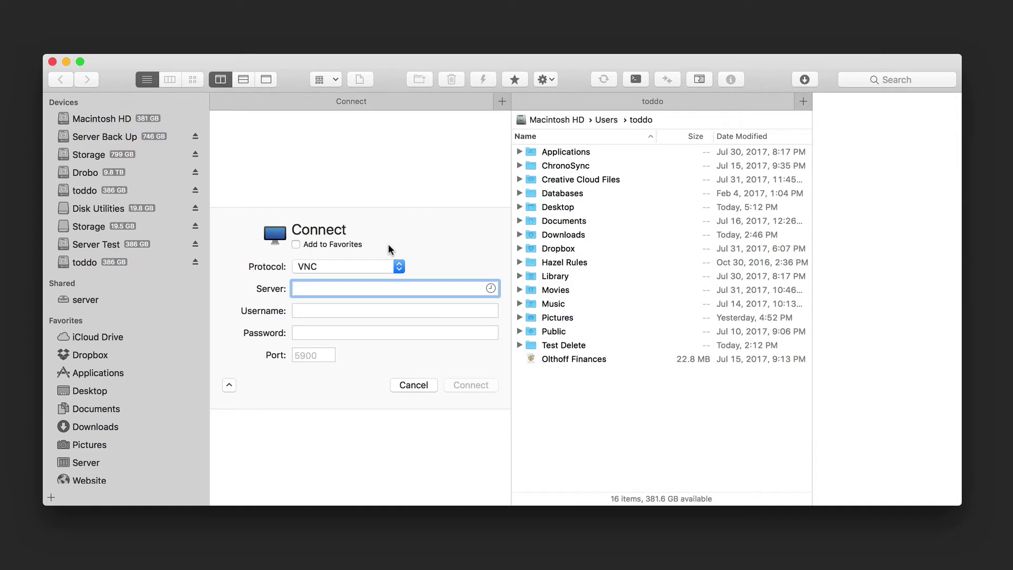
click(400, 267)
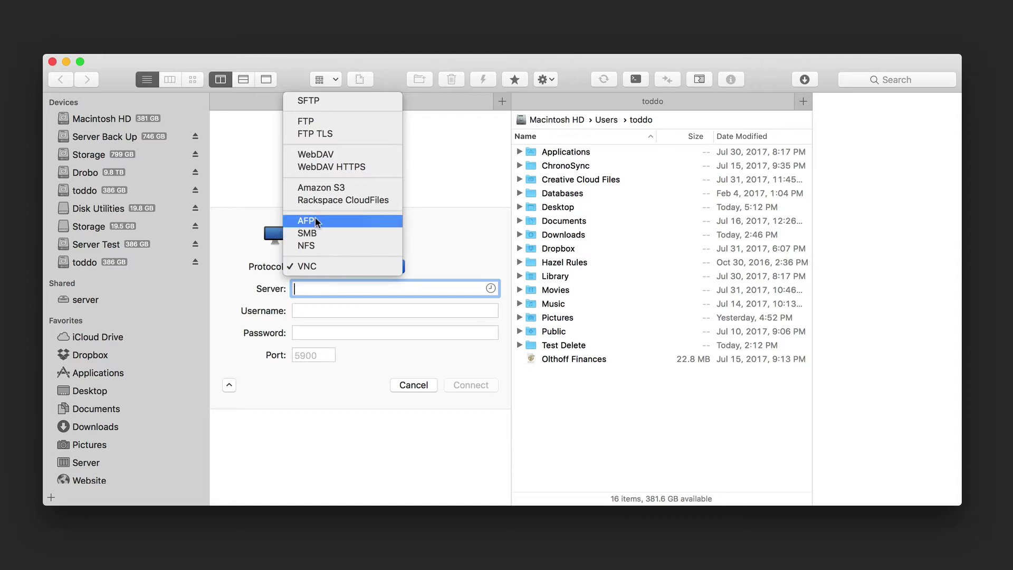
- Choose AFP, enter server.local as the server and submit, then dismiss the volume list
click(315, 221)
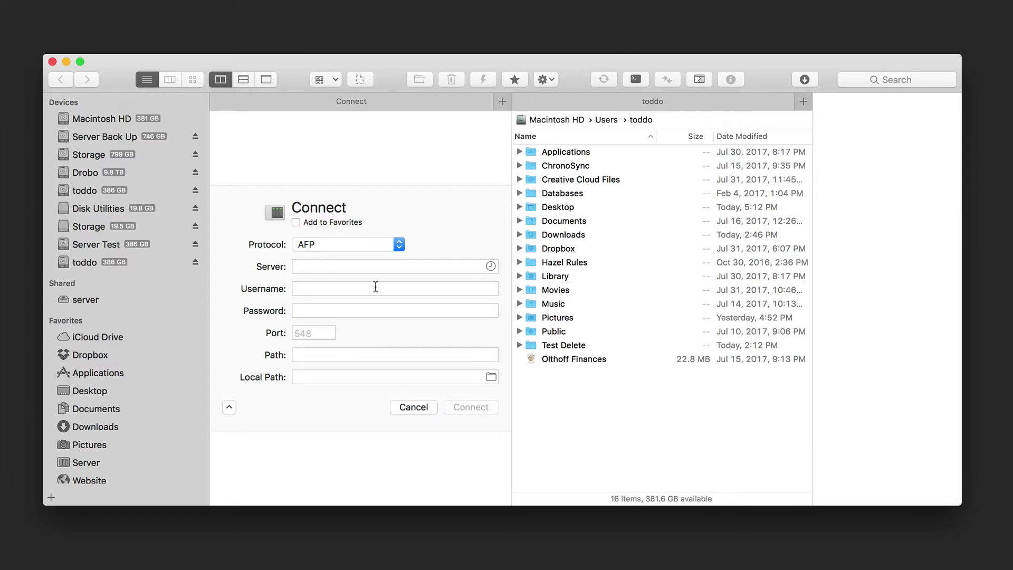
click(303, 268)
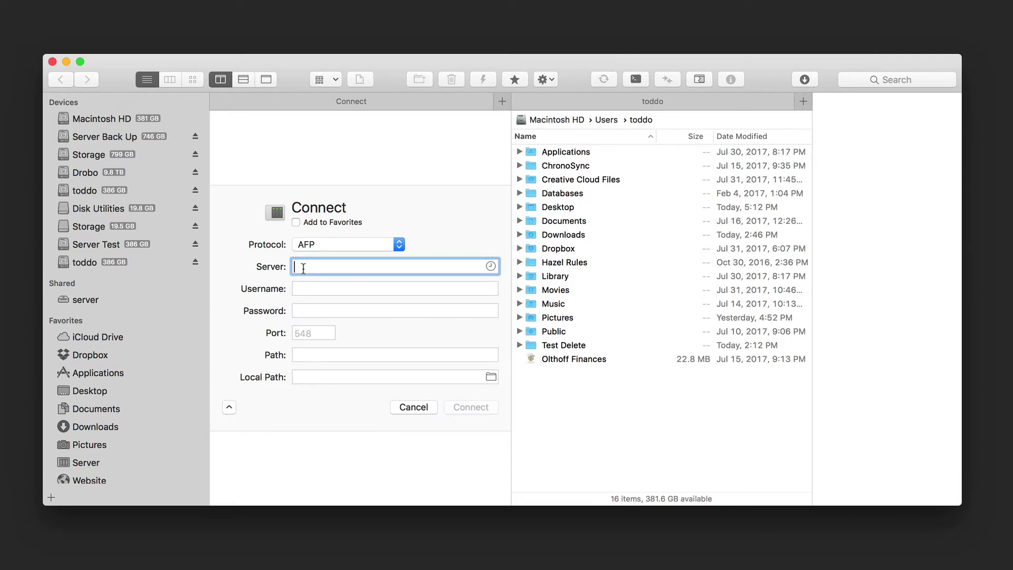
text(server.c)
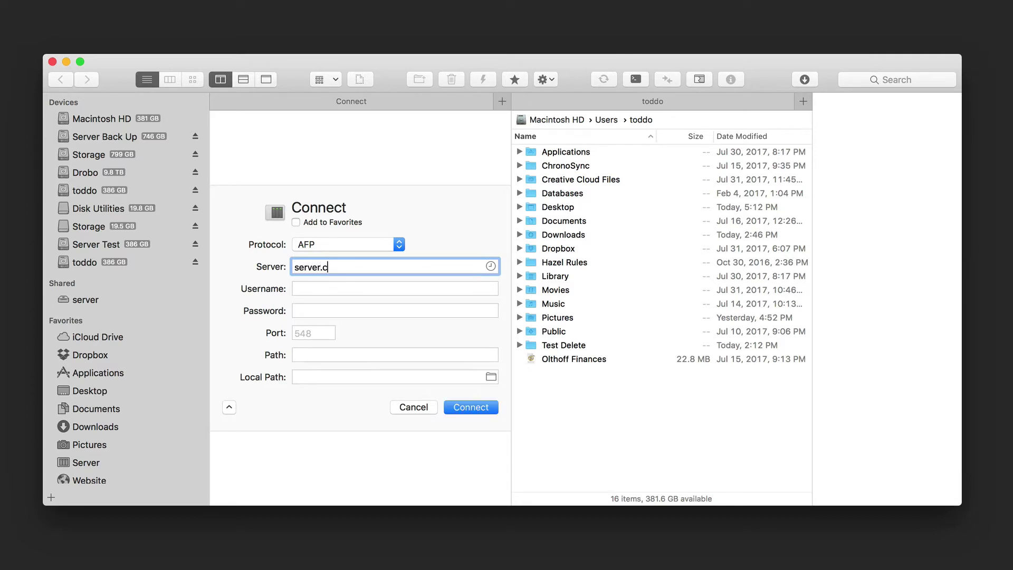
key(BackSpace)
text(local)
key(Return)
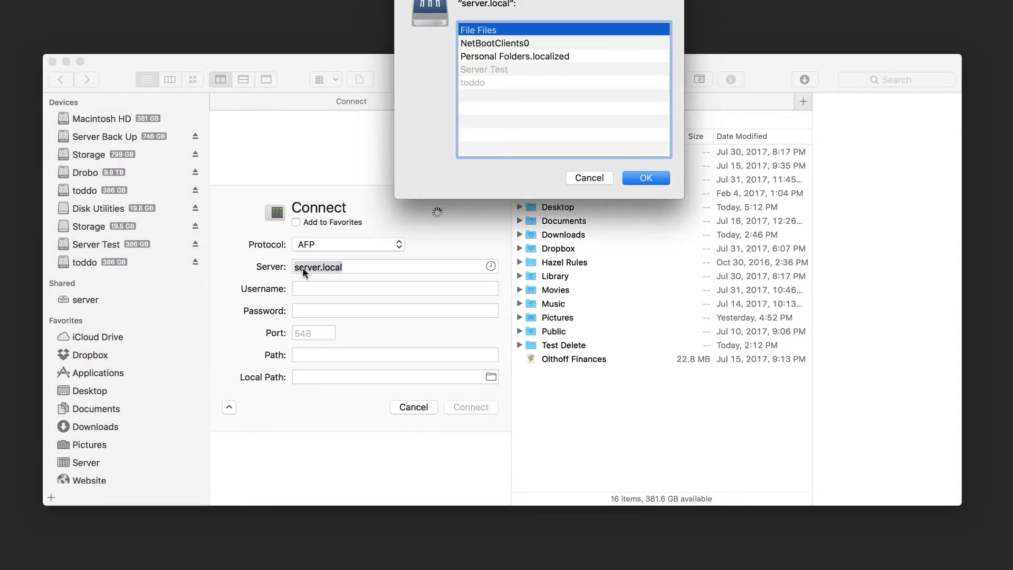
click(588, 178)
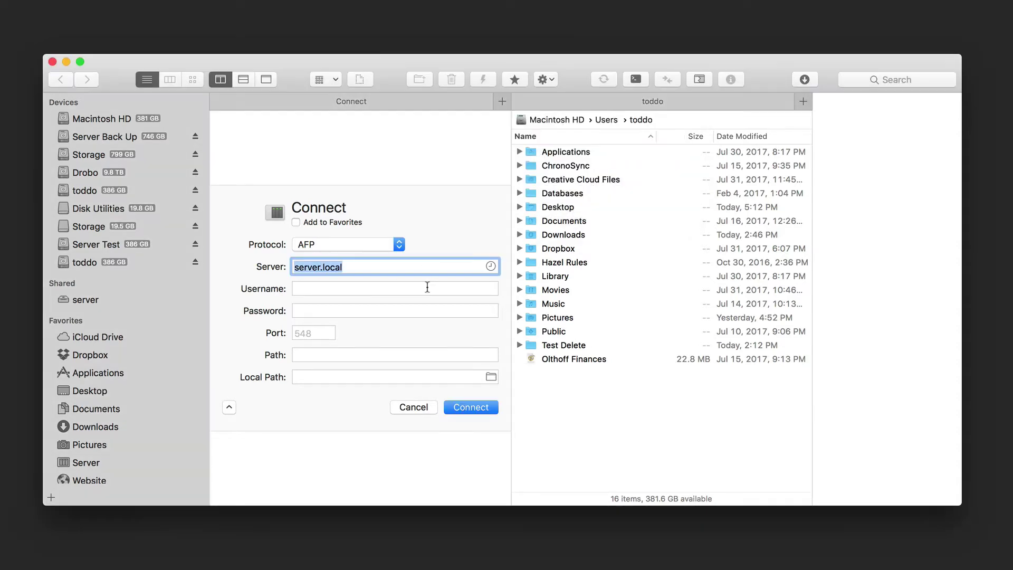
- Try changing the server address to example.com, then restore it to server.local
click(349, 268)
drag(348, 268, 324, 267)
text(le)
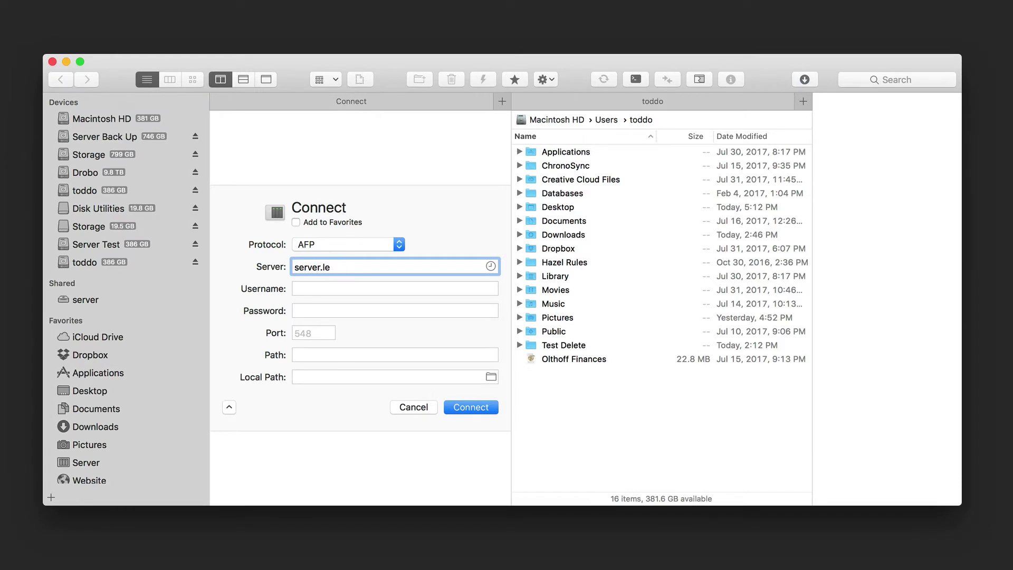
key(BackSpace)
key(BackSpace)
text(example.com)
key(BackSpace)
key(BackSpace)
key(BackSpace)
key(BackSpace)
key(BackSpace)
key(BackSpace)
key(BackSpace)
key(BackSpace)
key(BackSpace)
key(BackSpace)
key(BackSpace)
text(local)
- Toggle the extra connection options and the Favorites group setting, leaving Add to Favorites unchecked
click(369, 289)
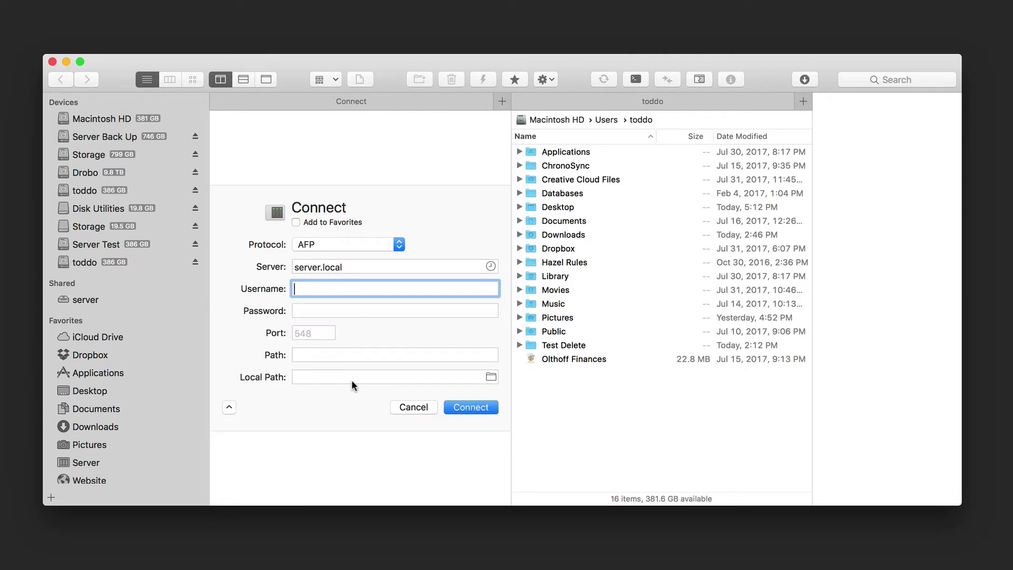
click(230, 407)
click(229, 374)
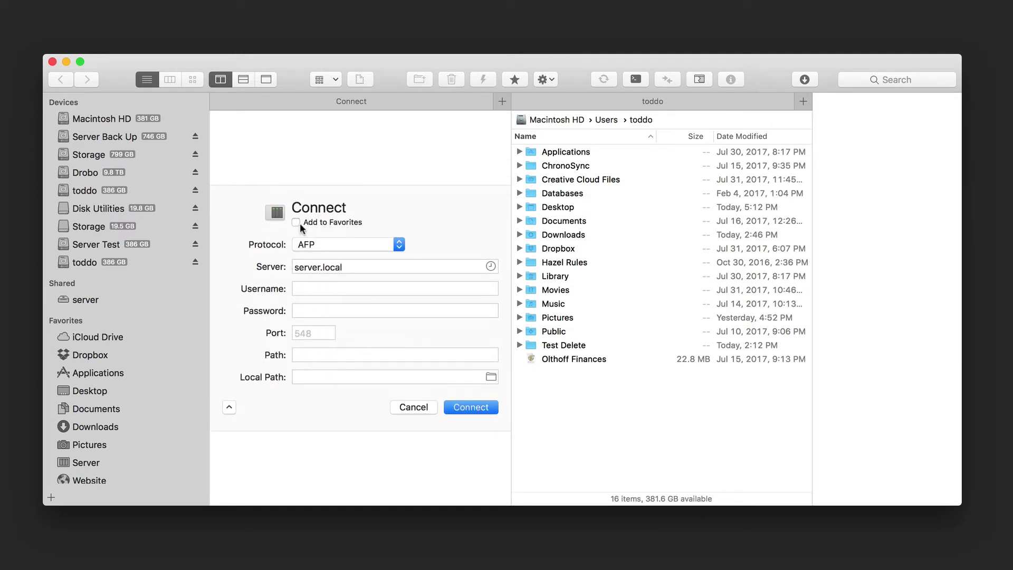
click(295, 222)
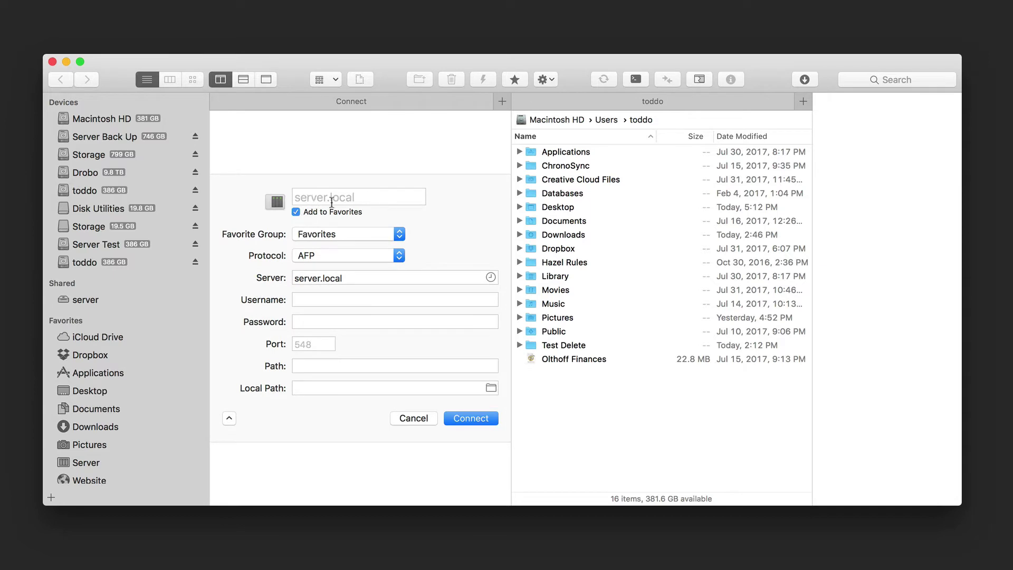
click(399, 234)
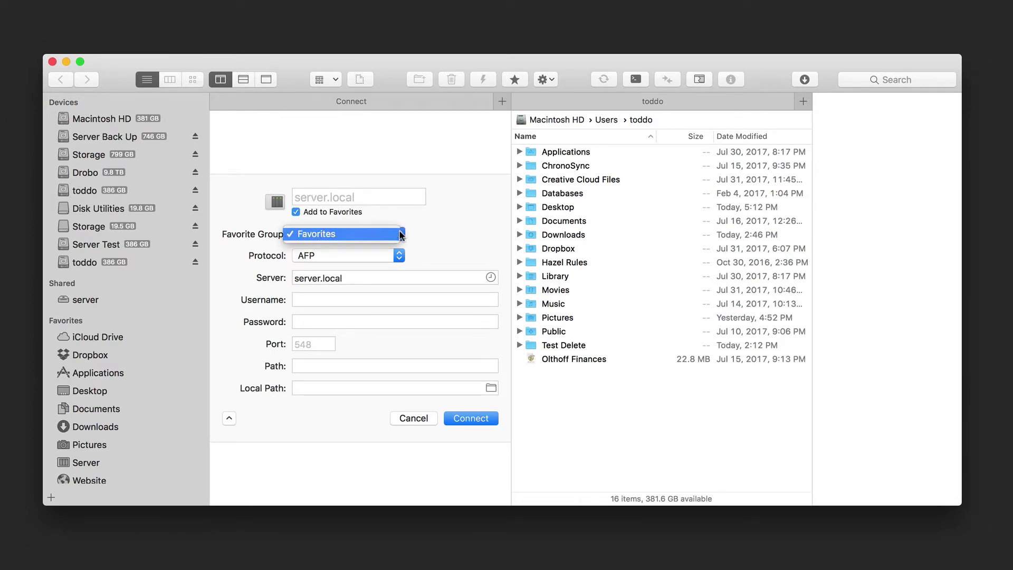
click(428, 228)
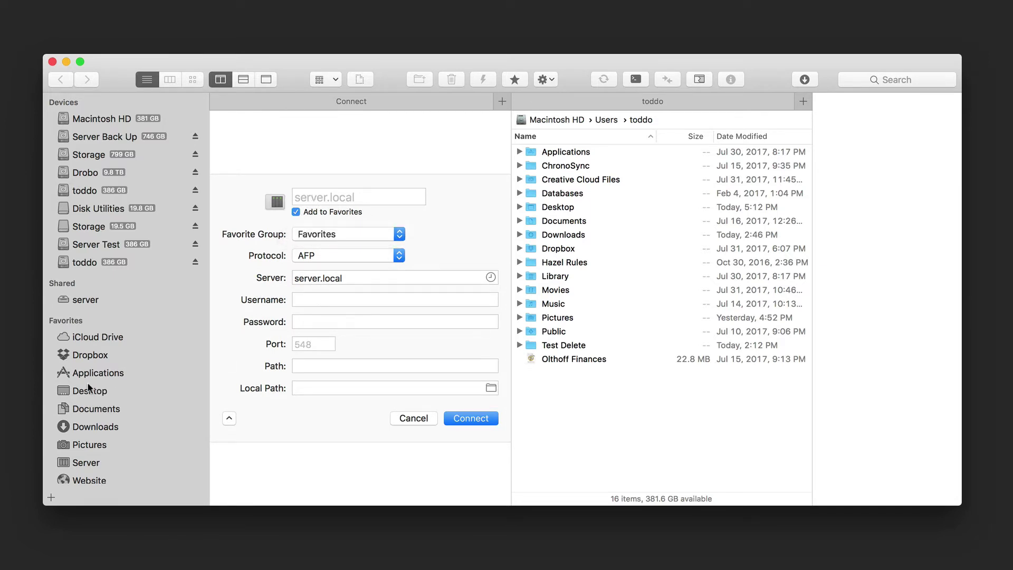
click(296, 211)
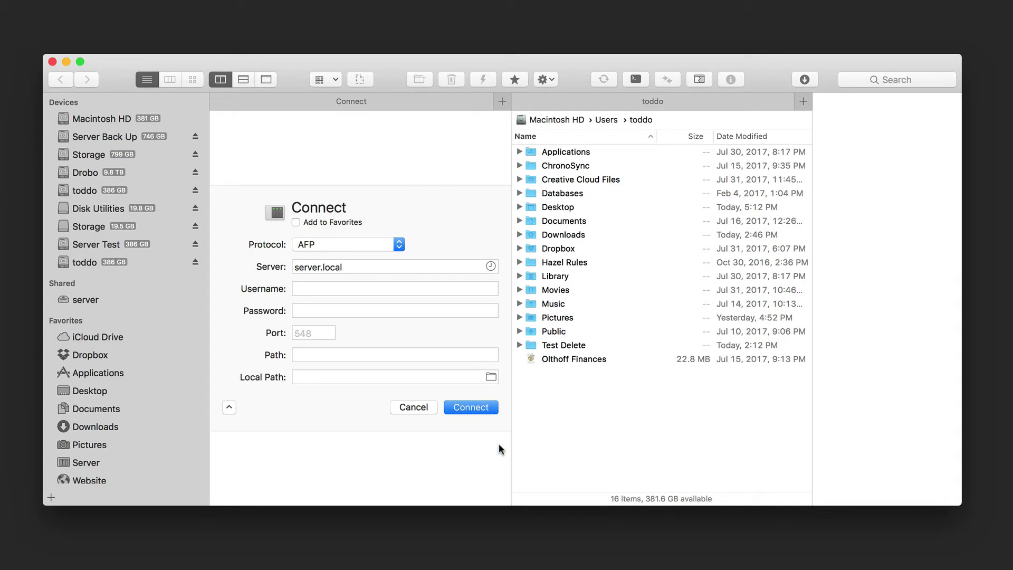
- Connect to server.local and mount its File Files volume from the volume list
click(470, 407)
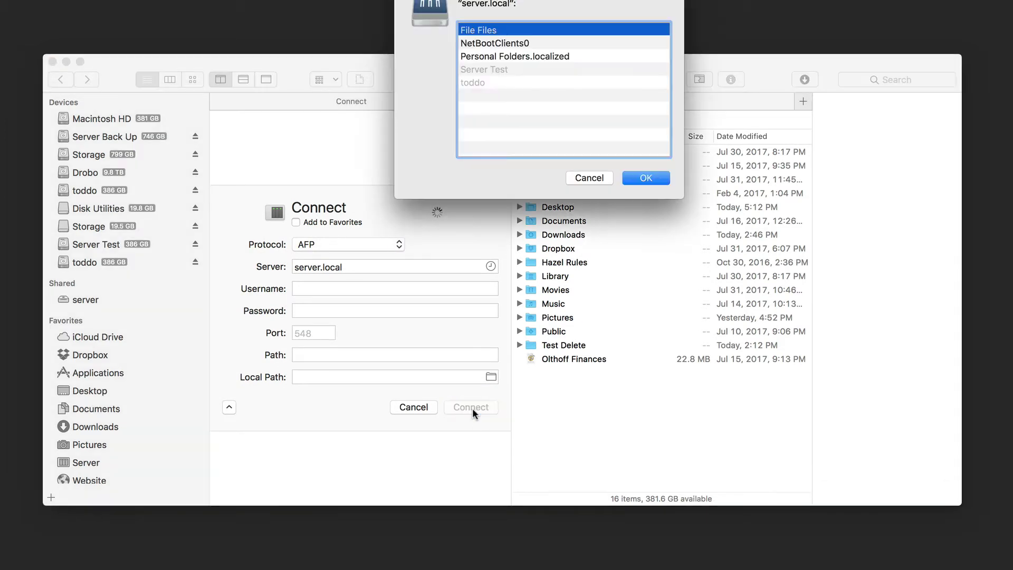
drag(521, 0, 497, 81)
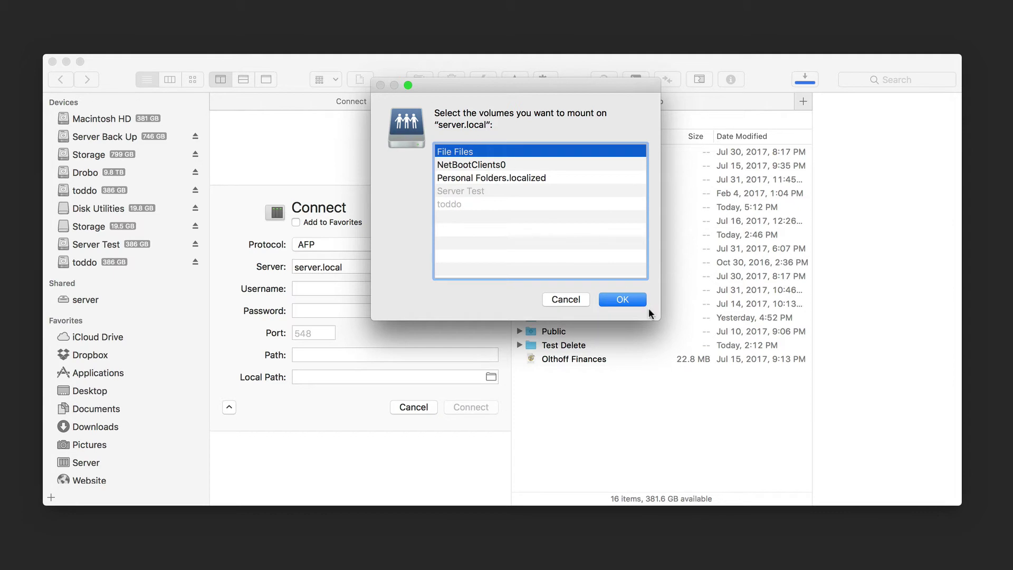
click(622, 299)
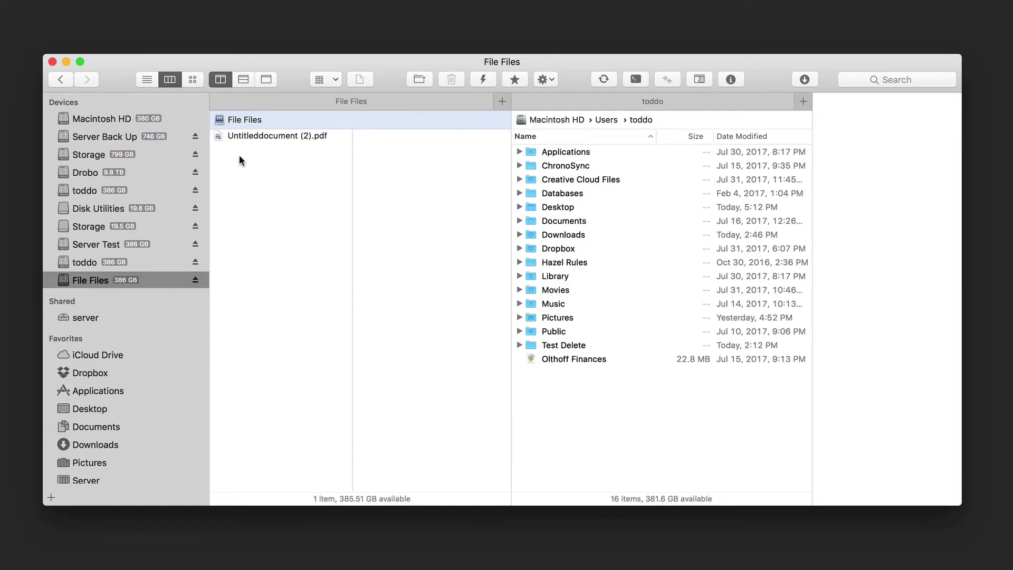
- View Get Info for Untitleddocument (2).pdf, close it, then eject the File Files volume
click(267, 136)
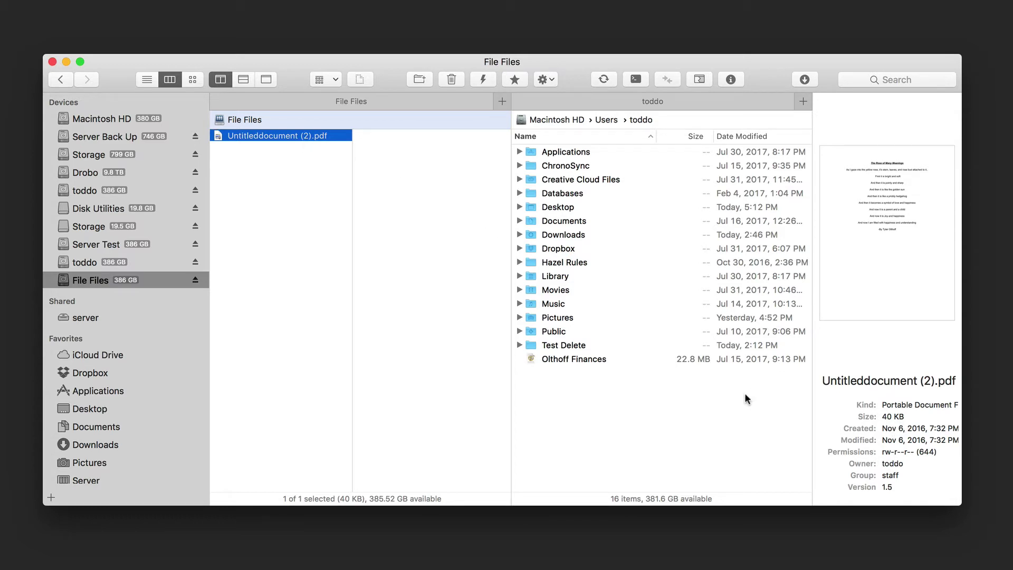
click(727, 80)
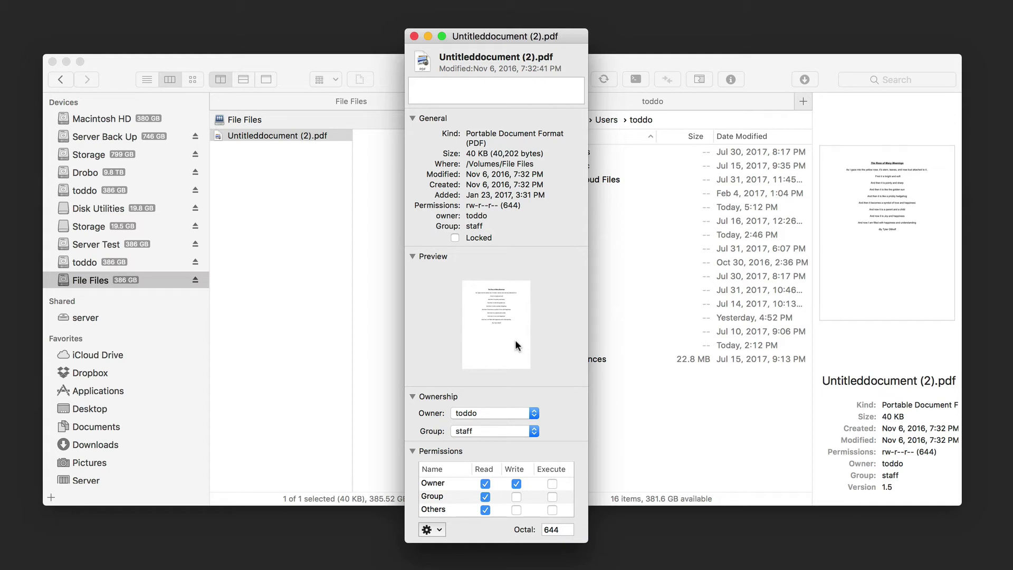
click(414, 36)
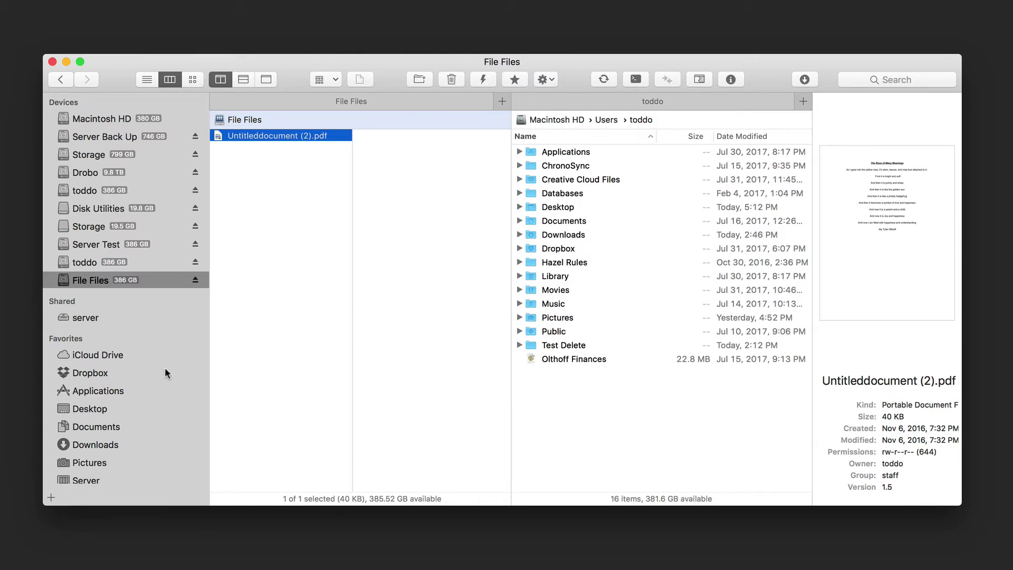
click(195, 280)
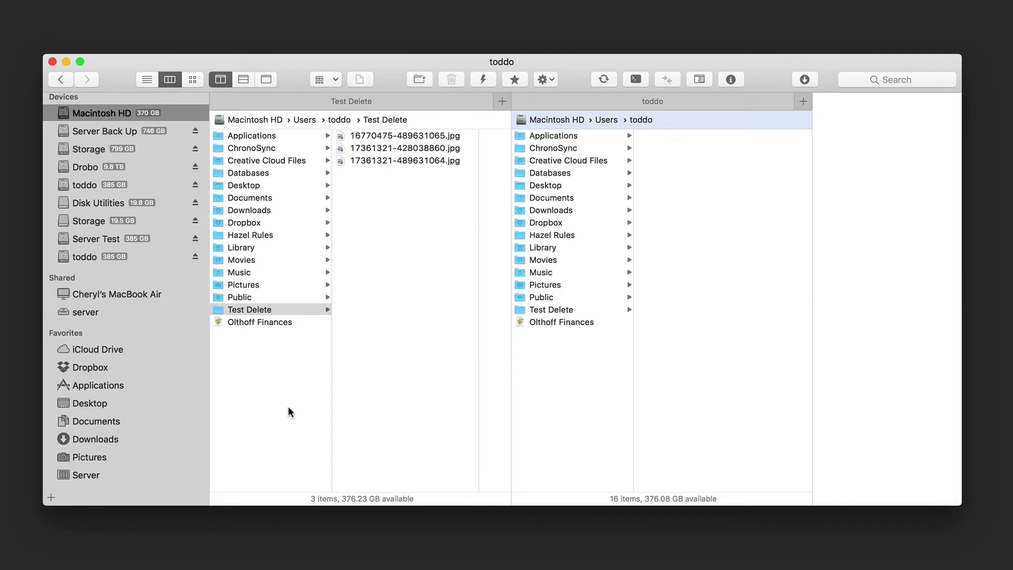
- Open the Website favorite in the right pane and enter its Test Delete folder
scroll(123, 428, down, 1)
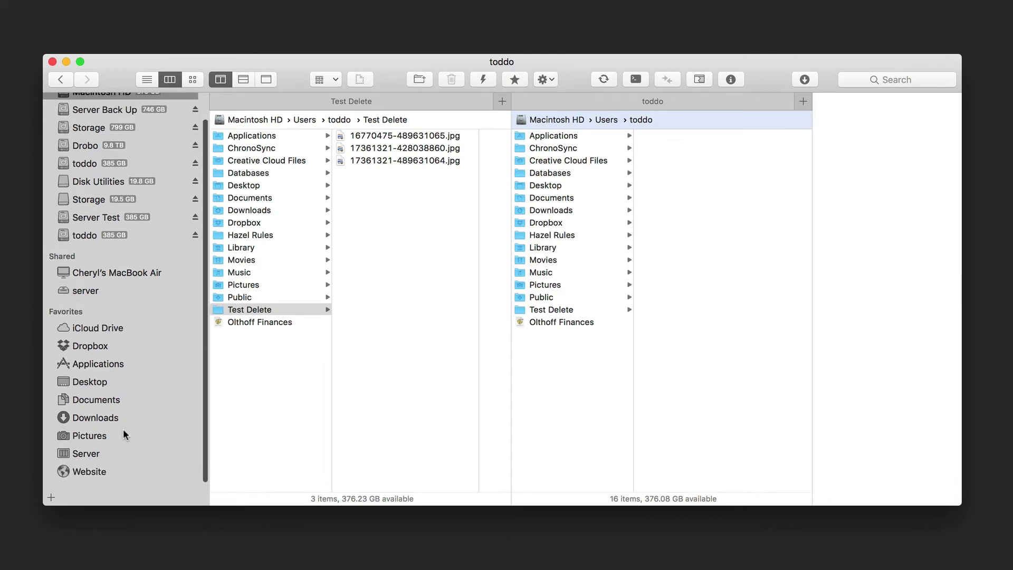
click(90, 477)
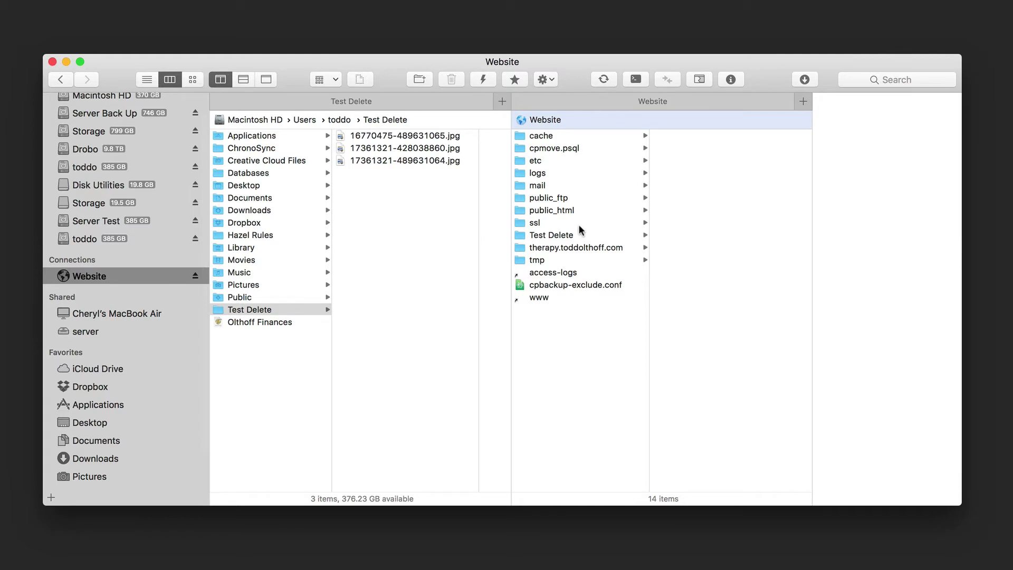
click(548, 237)
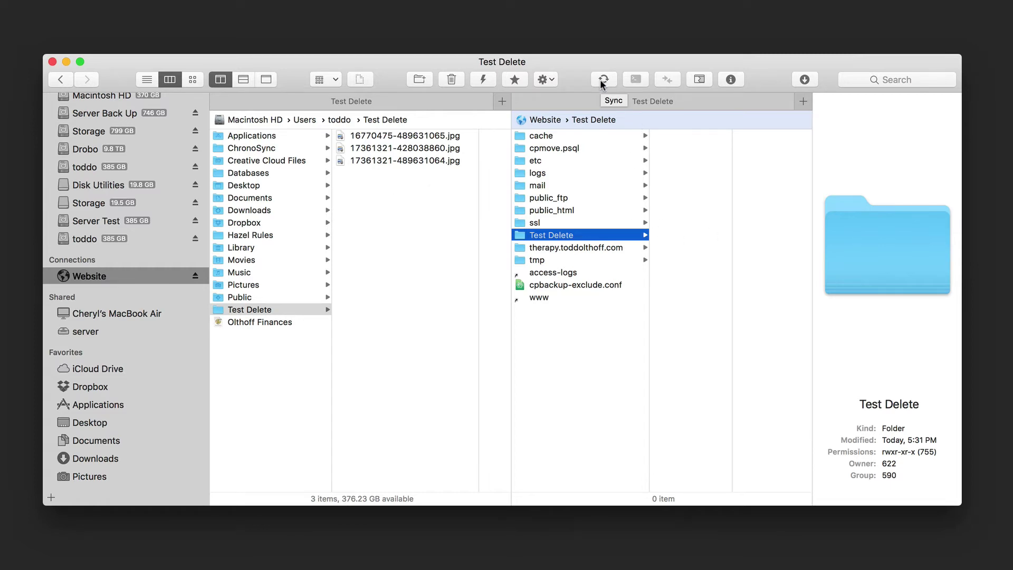
- Open sync options for the Test Delete folders, select the first jpg, and choose both ways
click(601, 83)
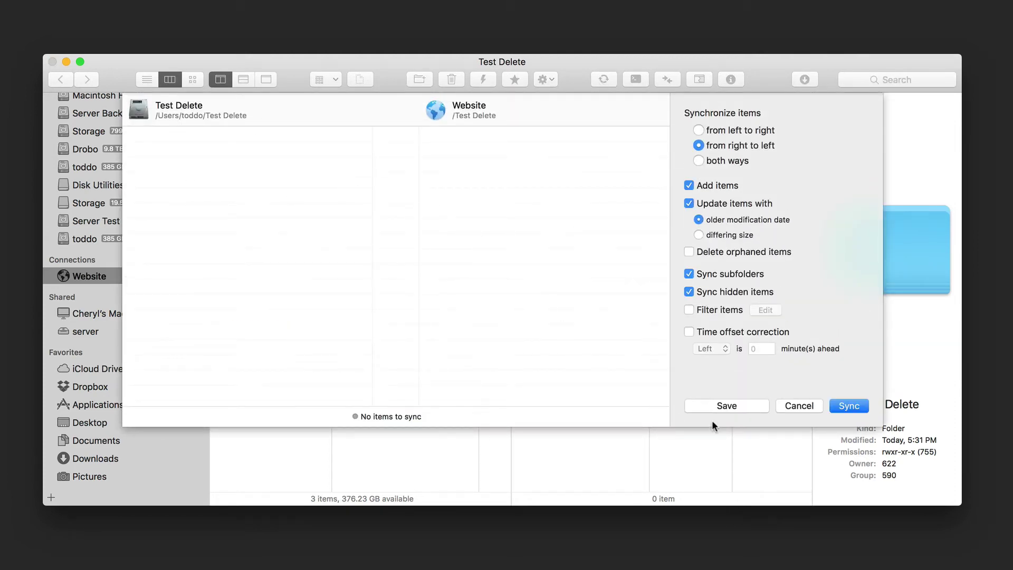
click(798, 406)
click(421, 139)
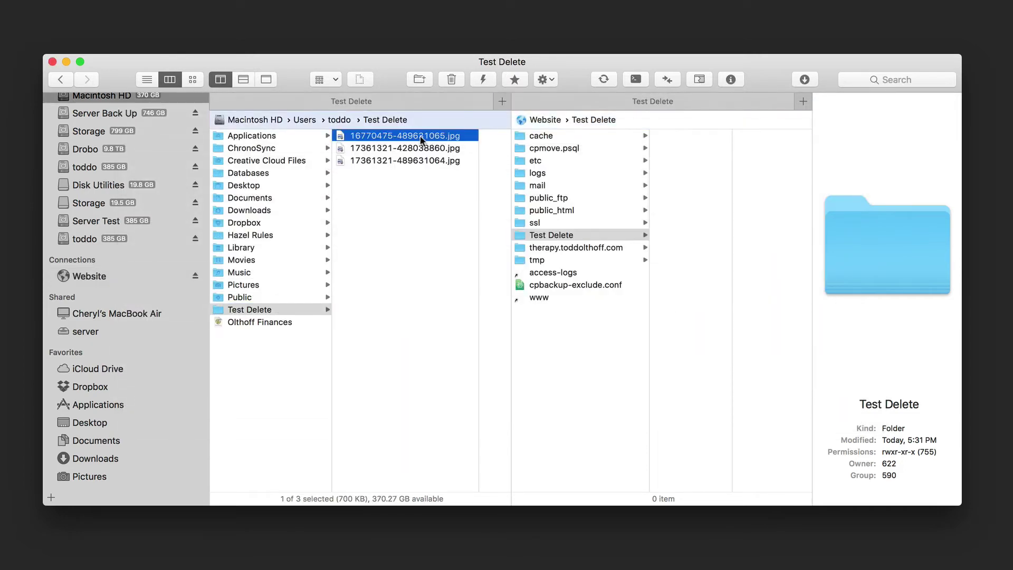
click(602, 80)
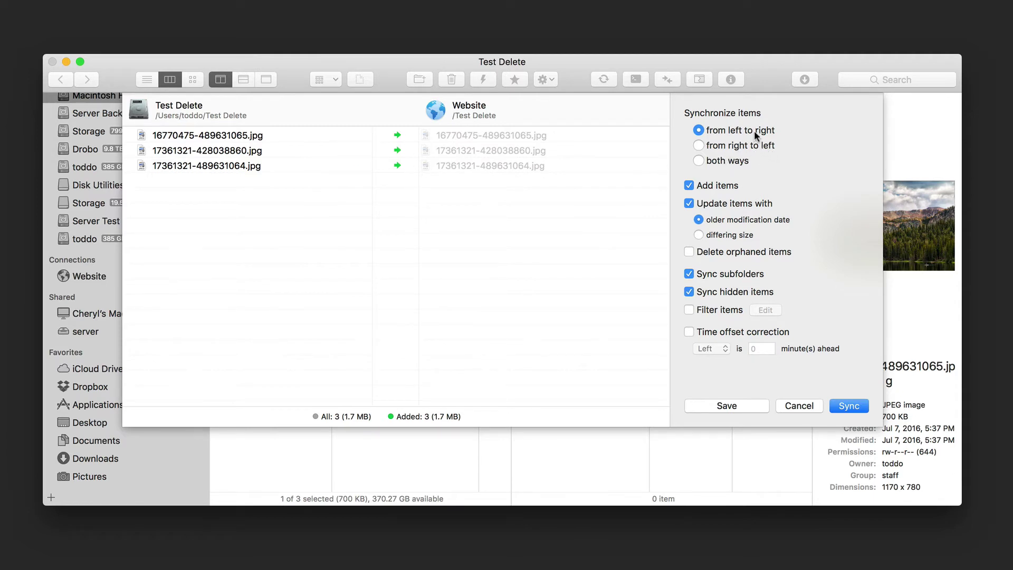
click(697, 161)
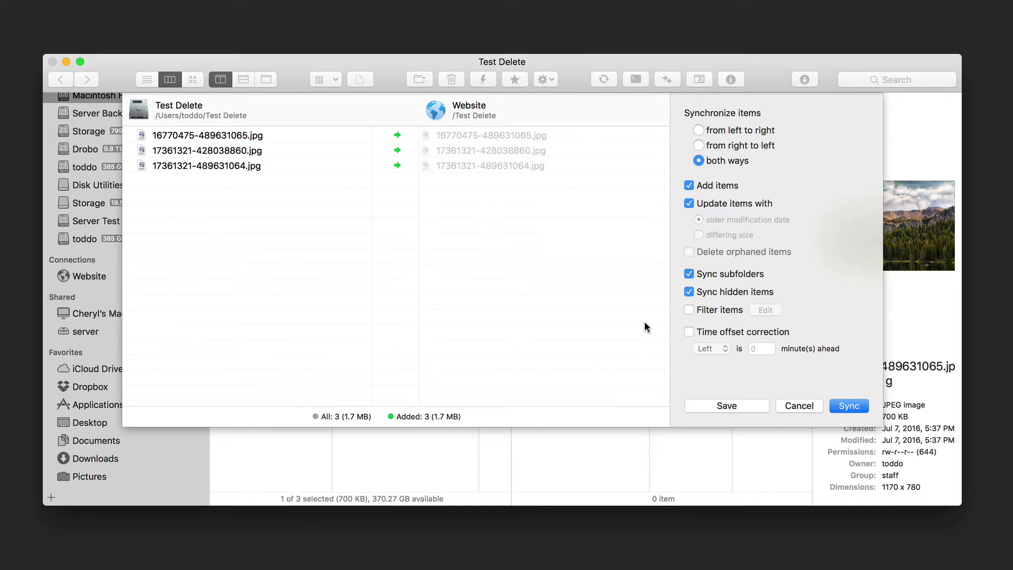
- Sync the three jpgs to the Website, check progress in Activities, and reopen sync options
click(844, 405)
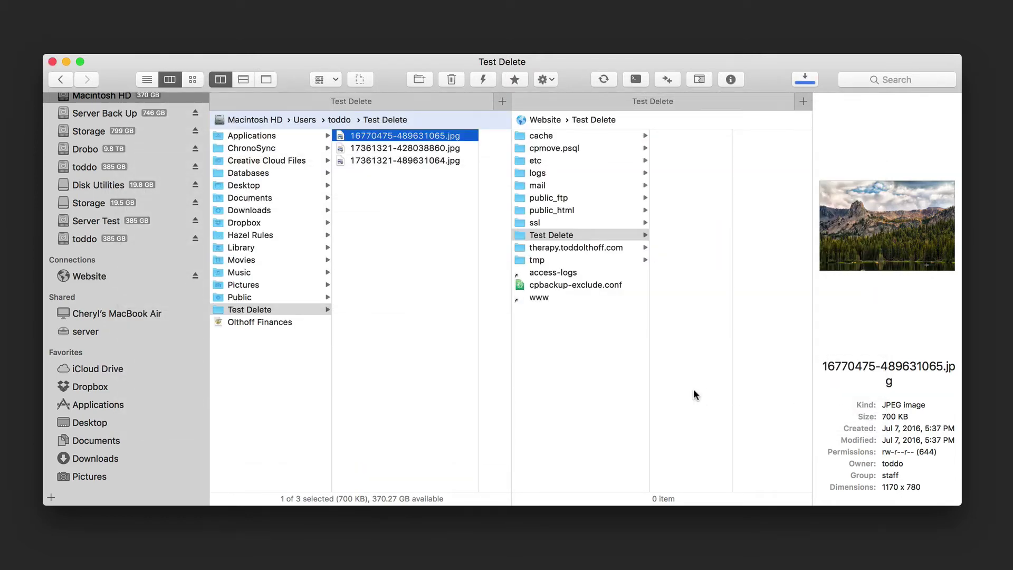
click(804, 78)
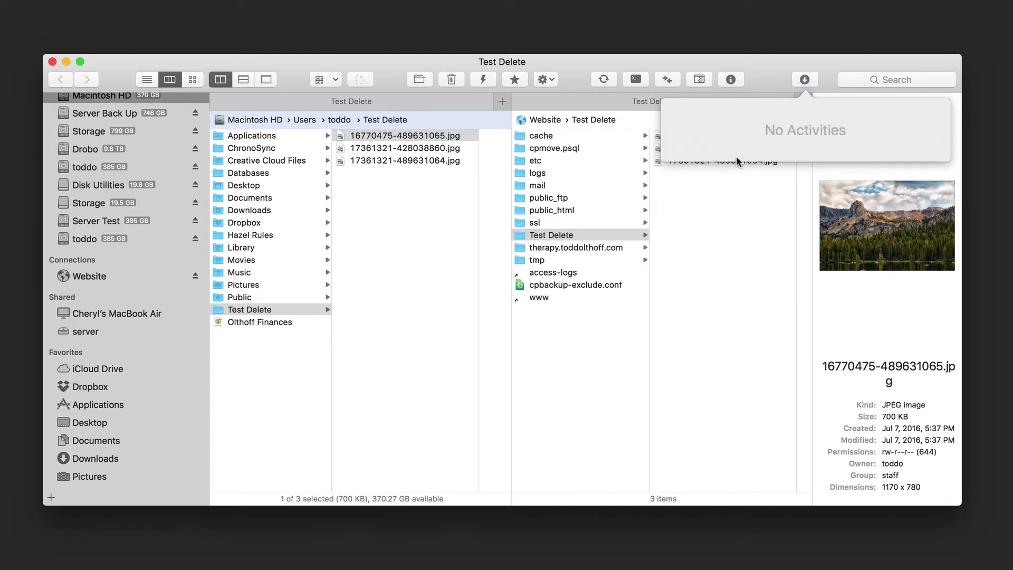
click(804, 79)
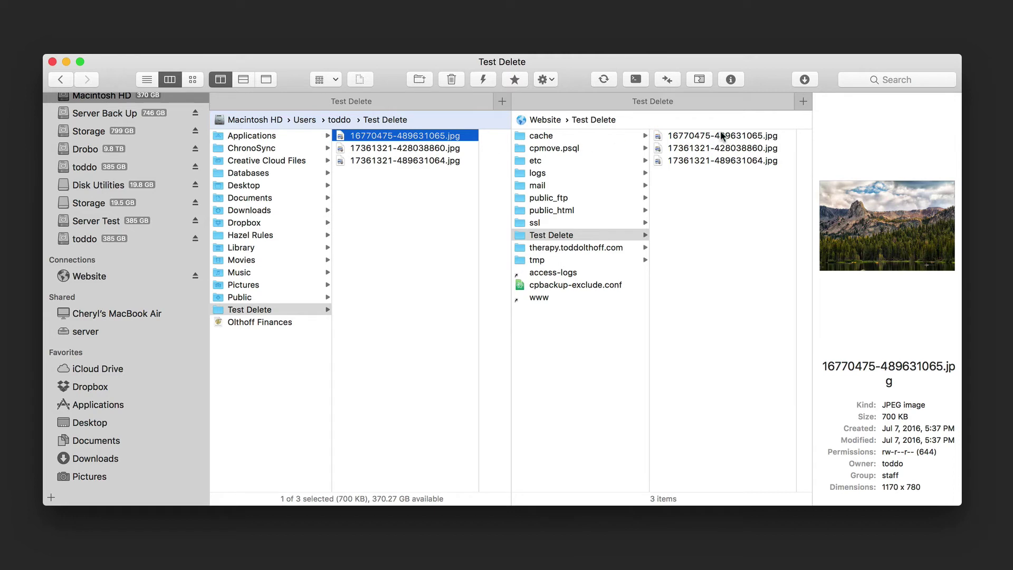
click(604, 79)
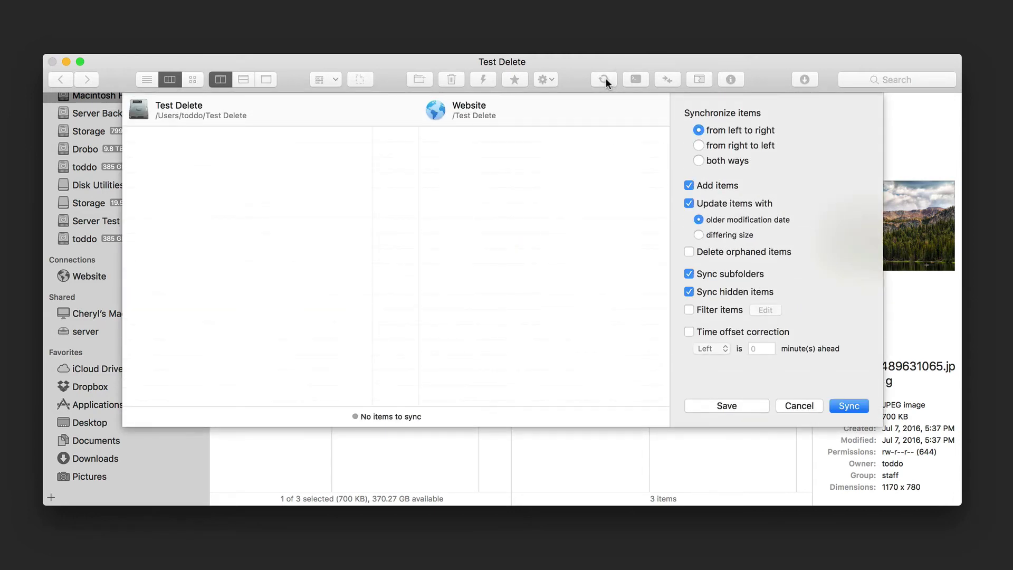
- Save the both-ways Test Delete sync as a favorite named 'Sync', then close the sheet
click(698, 161)
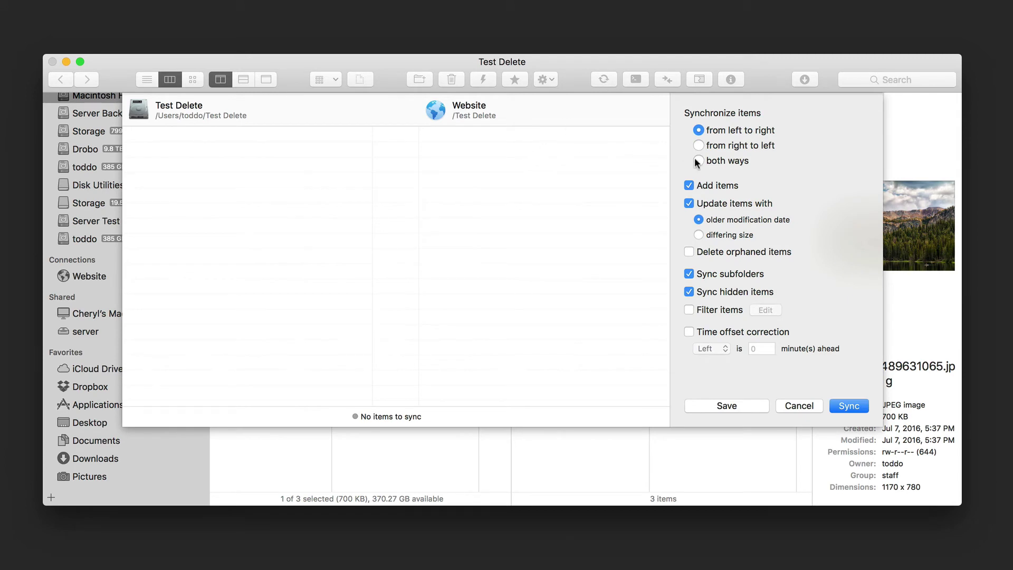
click(728, 405)
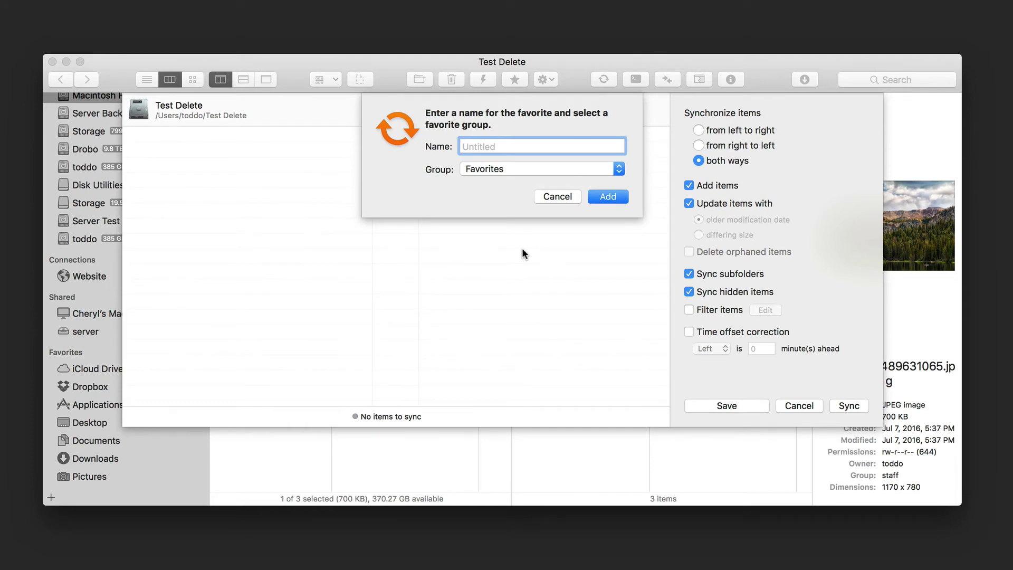
text(Sync)
key(Return)
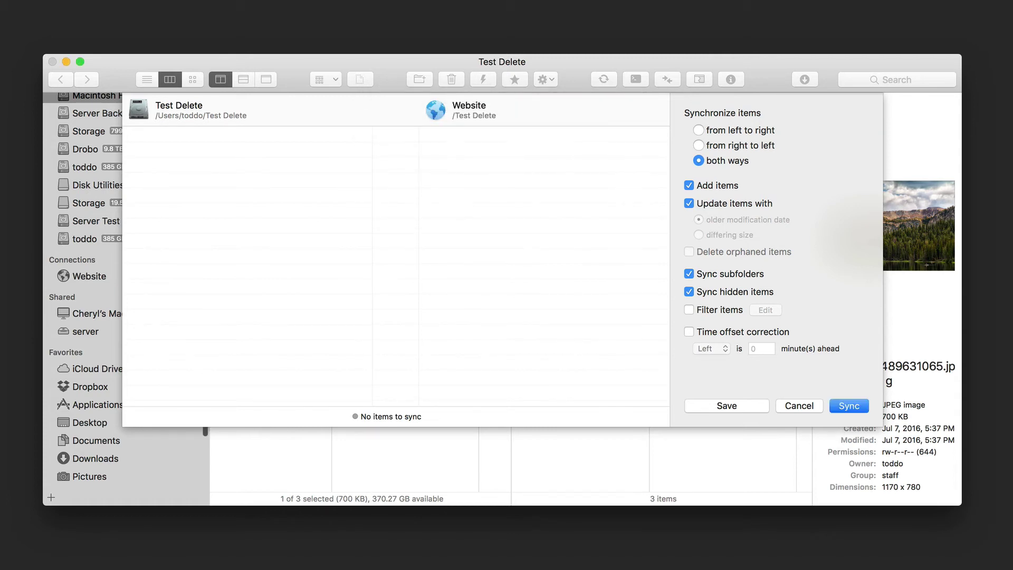
click(799, 406)
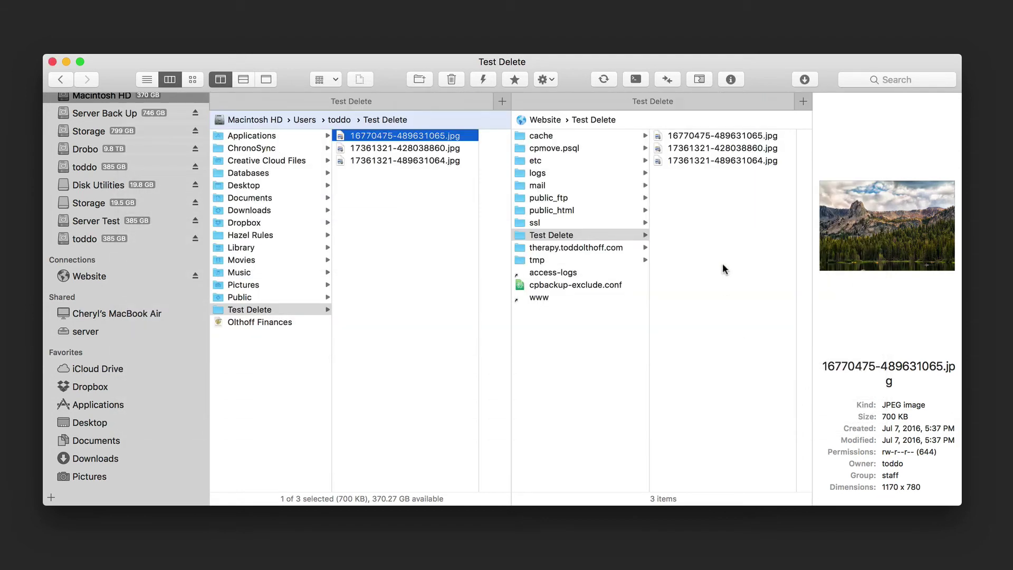
- Select the three local JPGs in Test Delete and start a batch rename of 3 items
scroll(105, 405, down, 3)
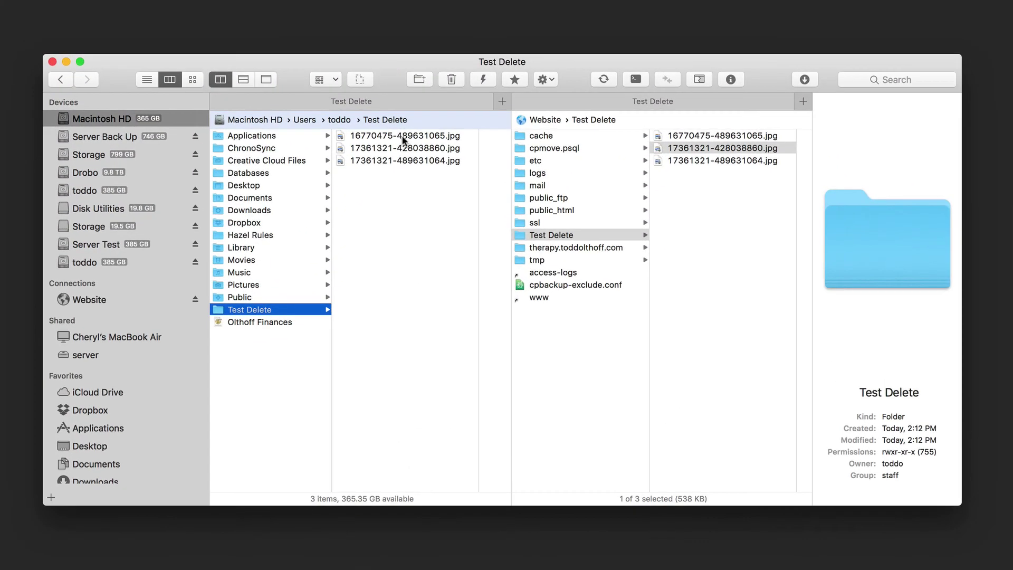
click(403, 136)
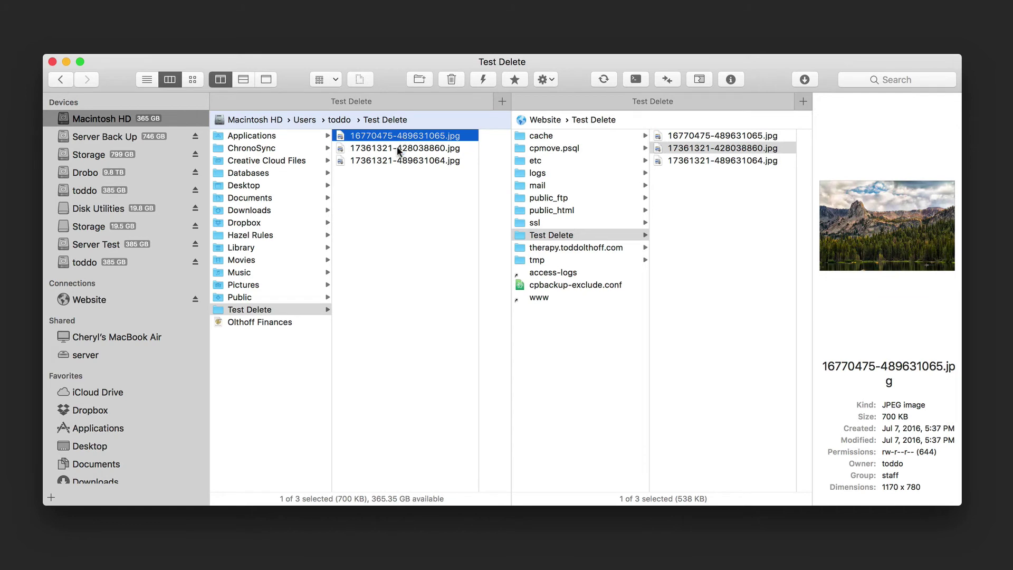
shift+click(396, 160)
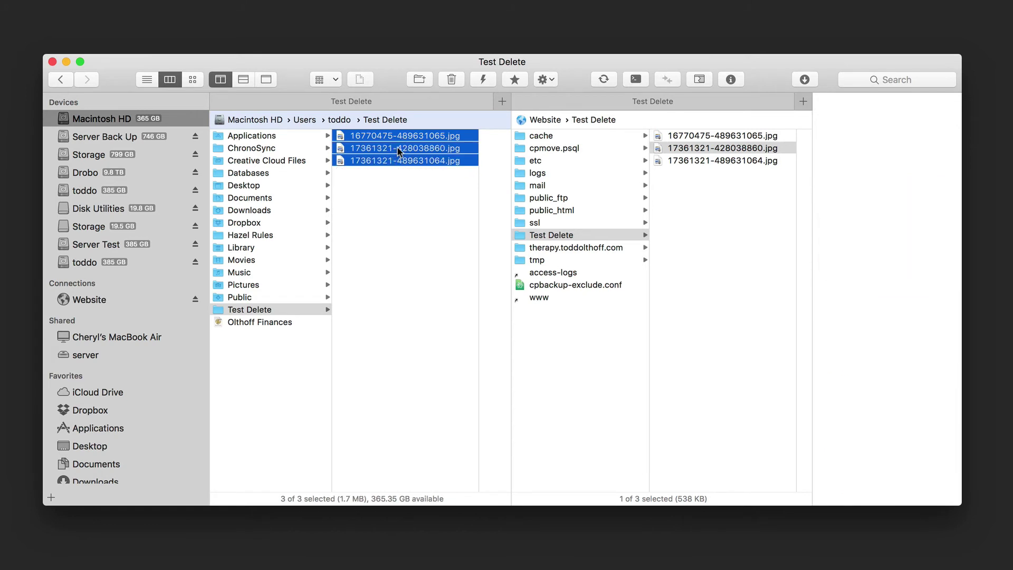
right_click(398, 152)
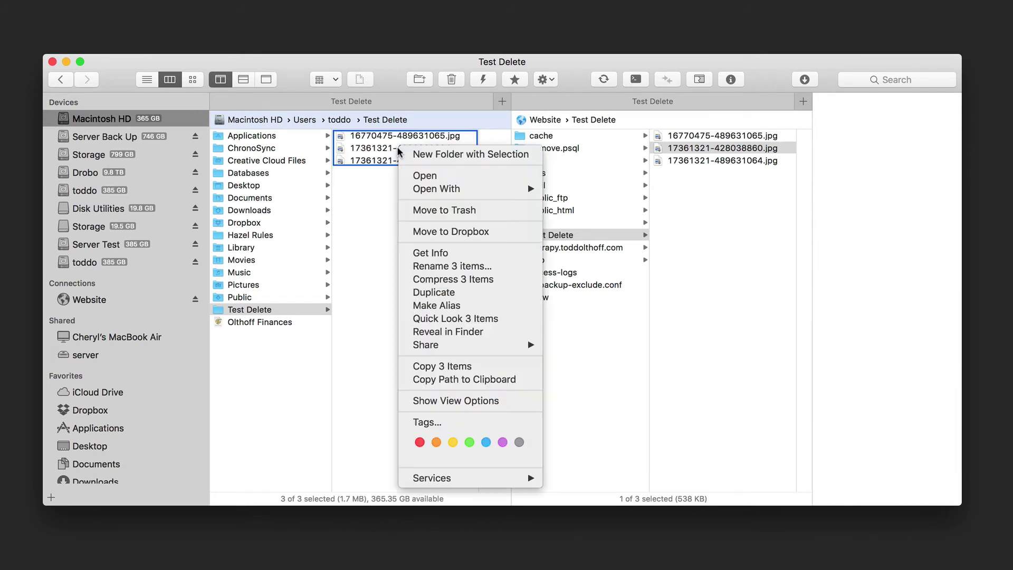
click(441, 268)
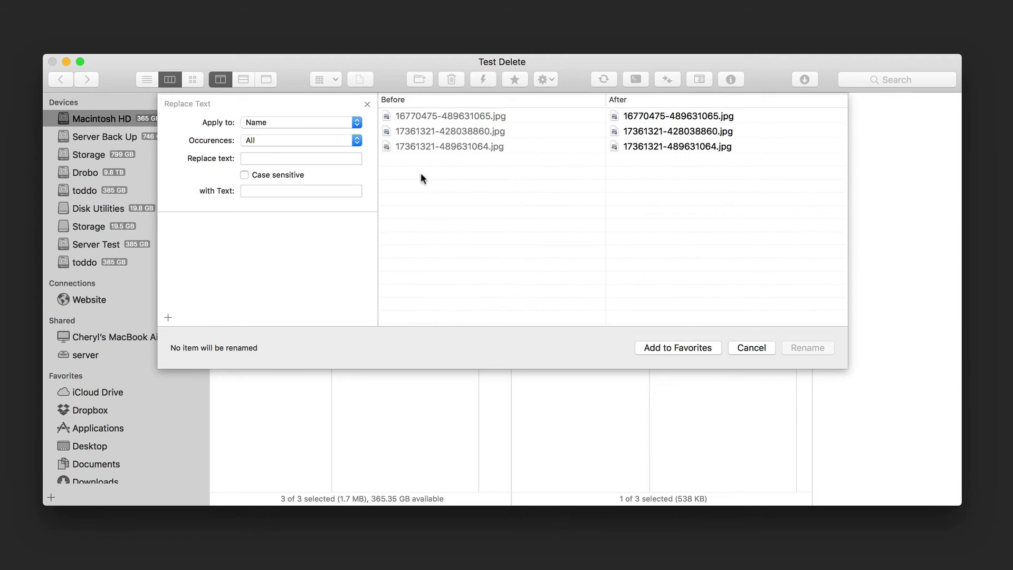
- Replace the entire names with 'Yosemite' plus a sequence number, giving Yosemite1-3.jpg
click(359, 122)
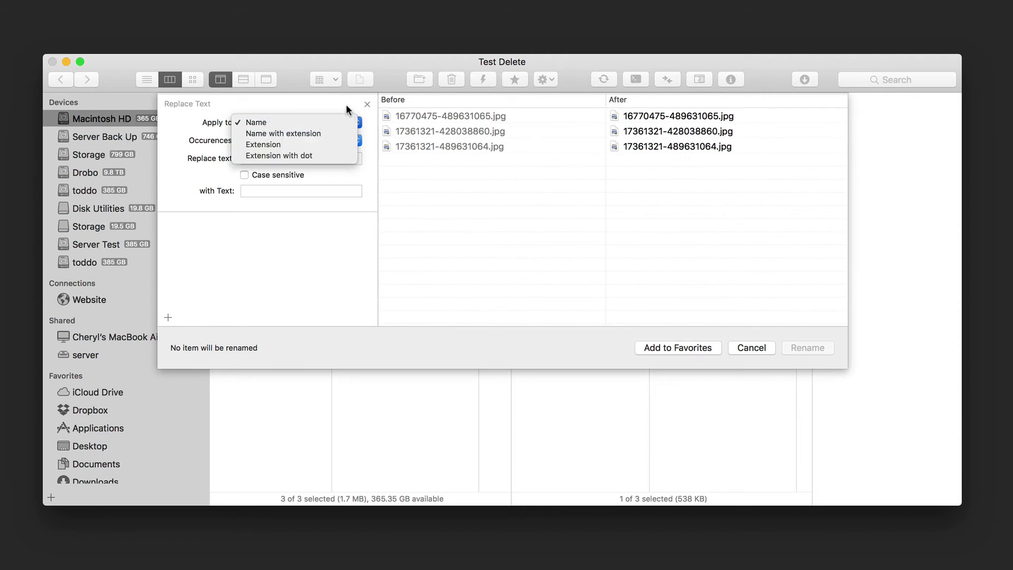
click(345, 102)
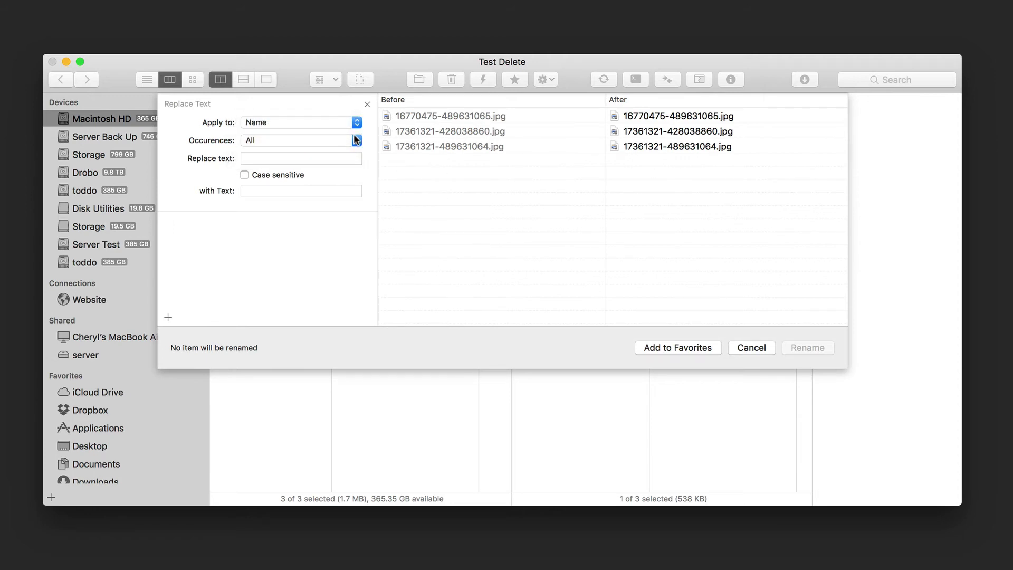
click(357, 140)
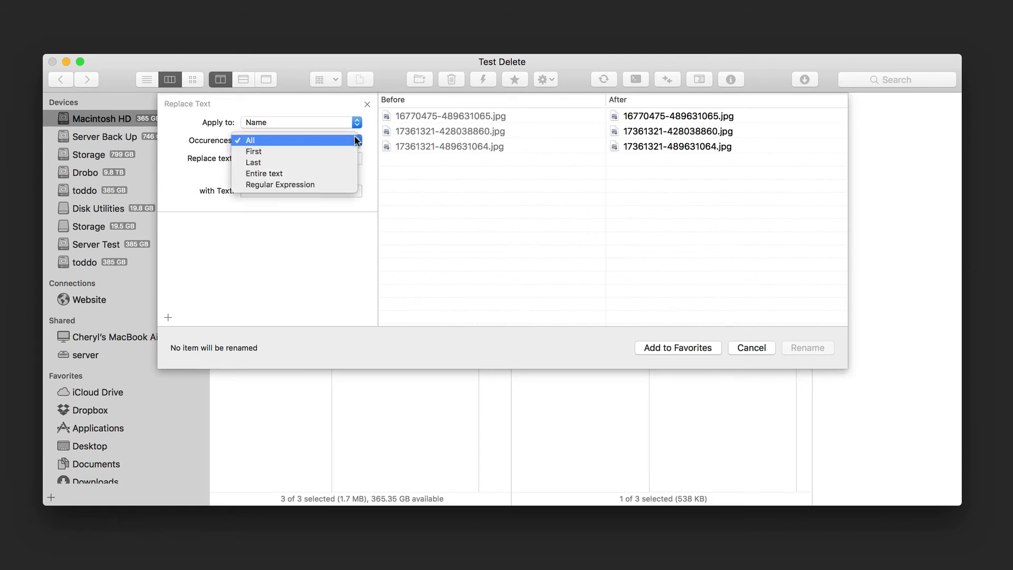
click(314, 173)
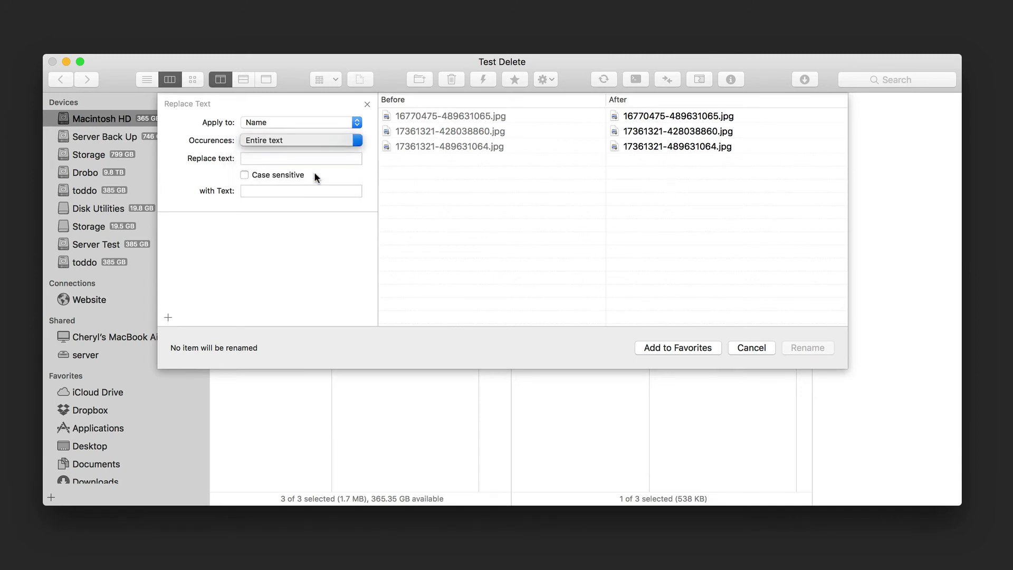
click(249, 193)
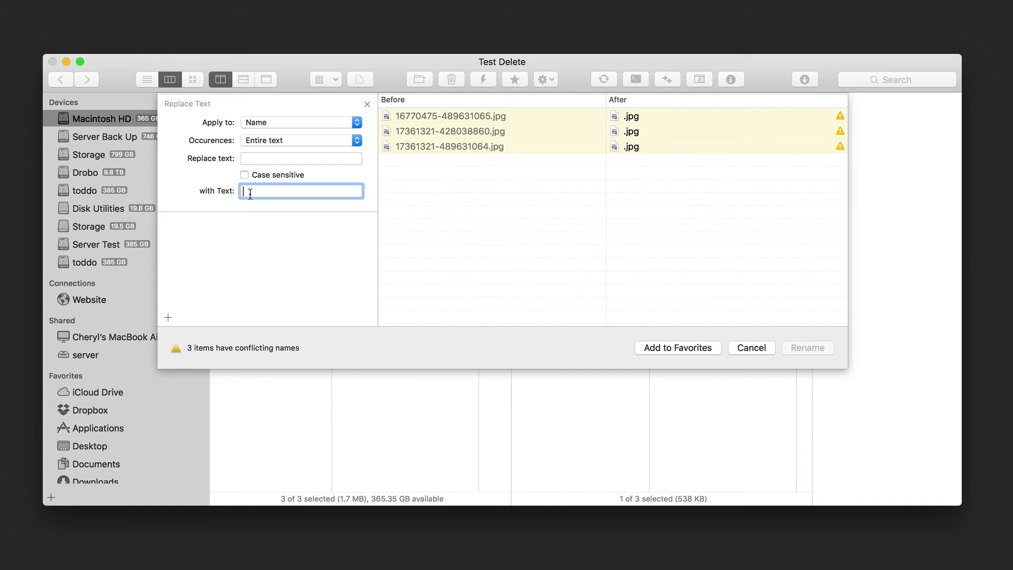
text(U)
key(BackSpace)
text(Yosemite)
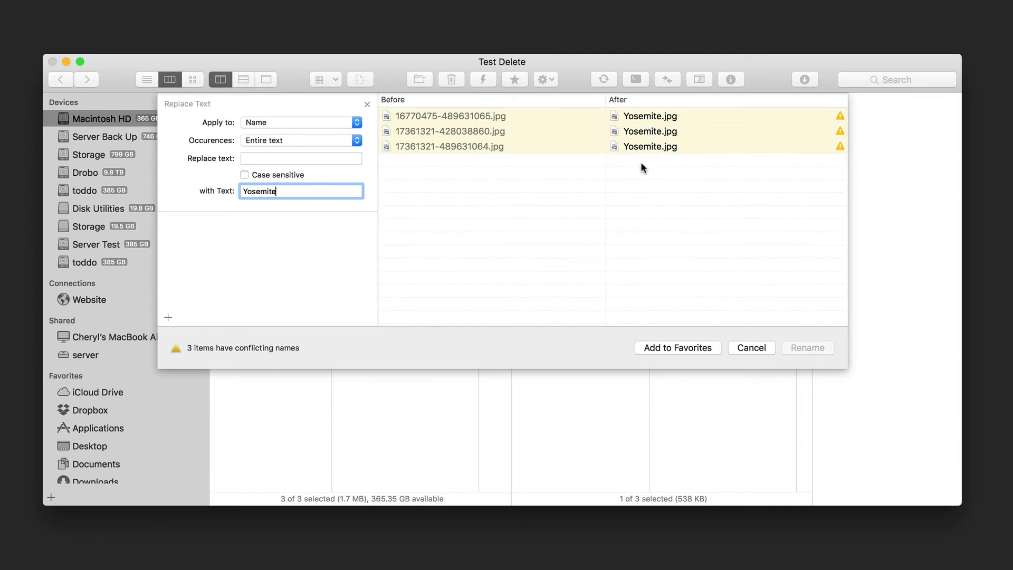
click(168, 318)
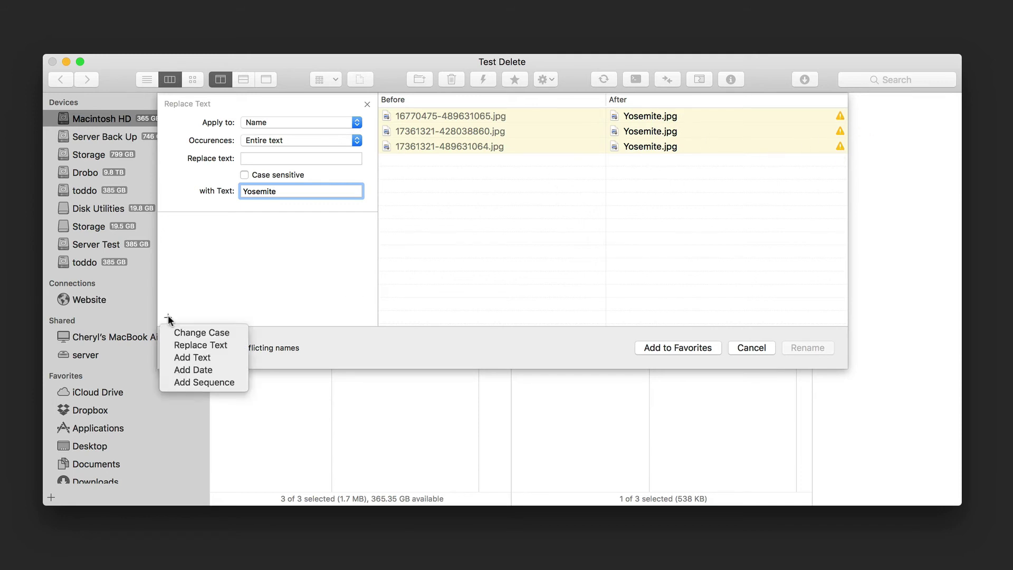
click(202, 382)
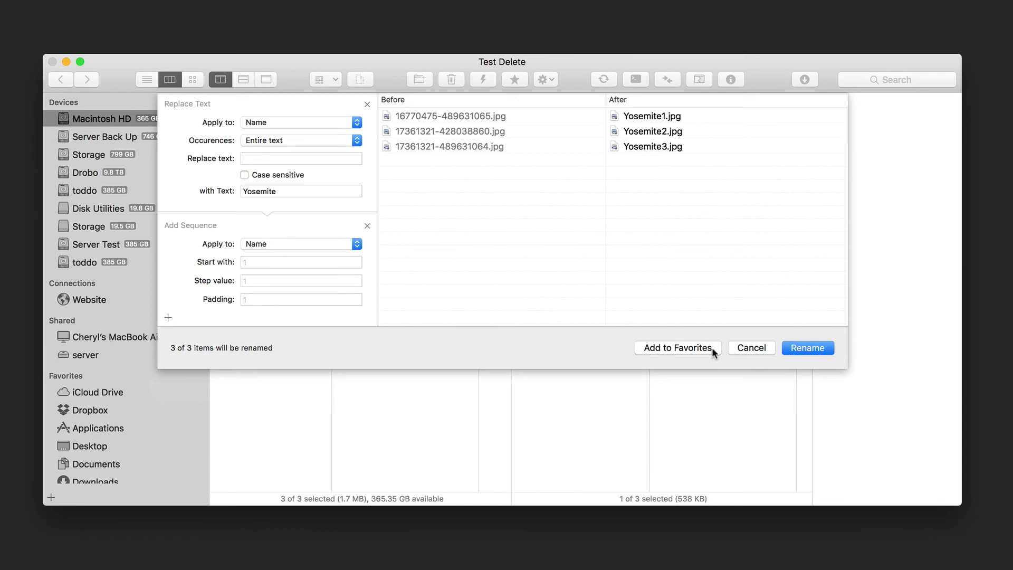
click(808, 348)
- Select Yosemite3.jpg locally and 17361321-489631064.jpg on the Website server
click(401, 257)
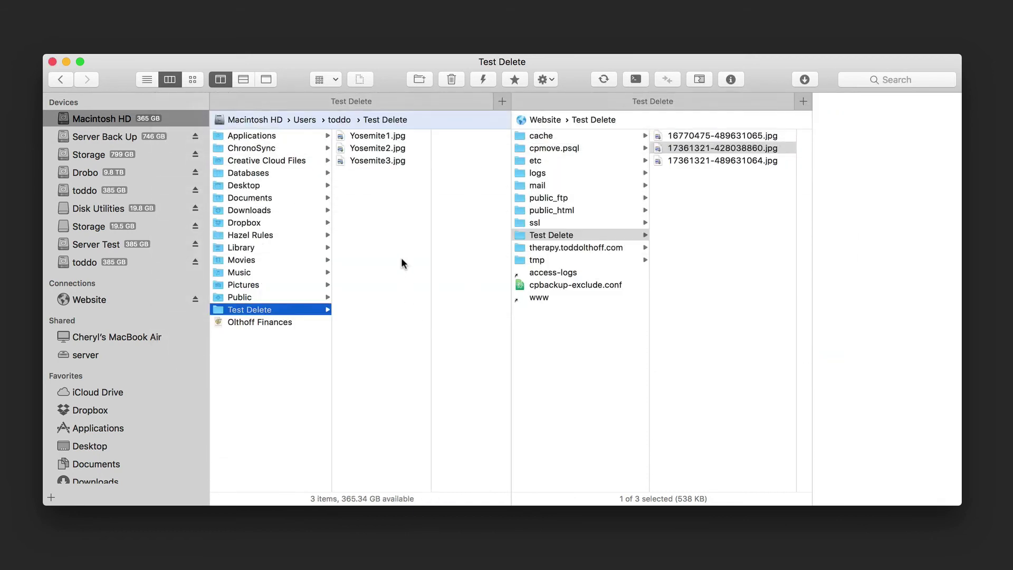
click(395, 163)
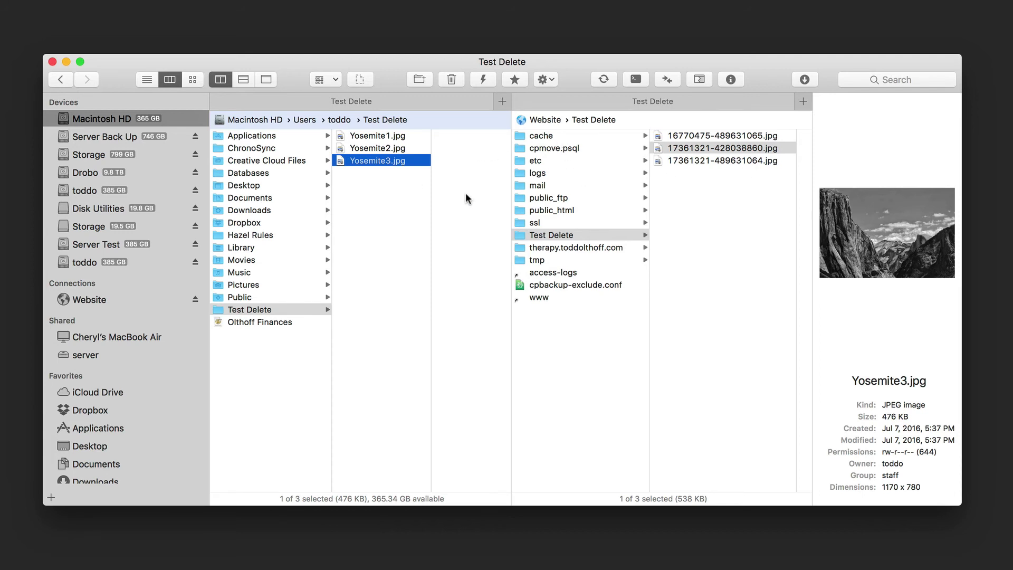
shift+click(698, 162)
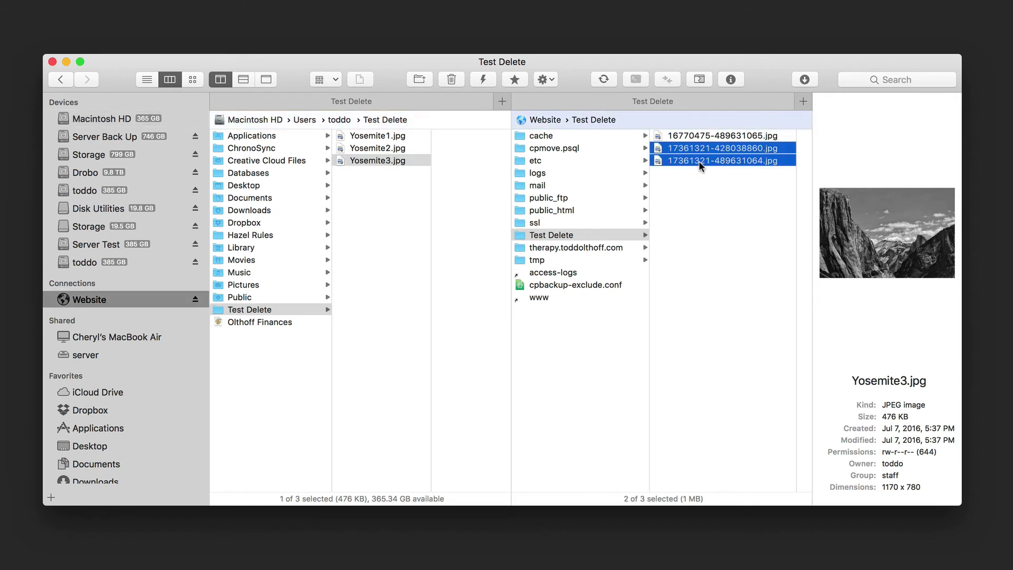
click(705, 172)
click(704, 163)
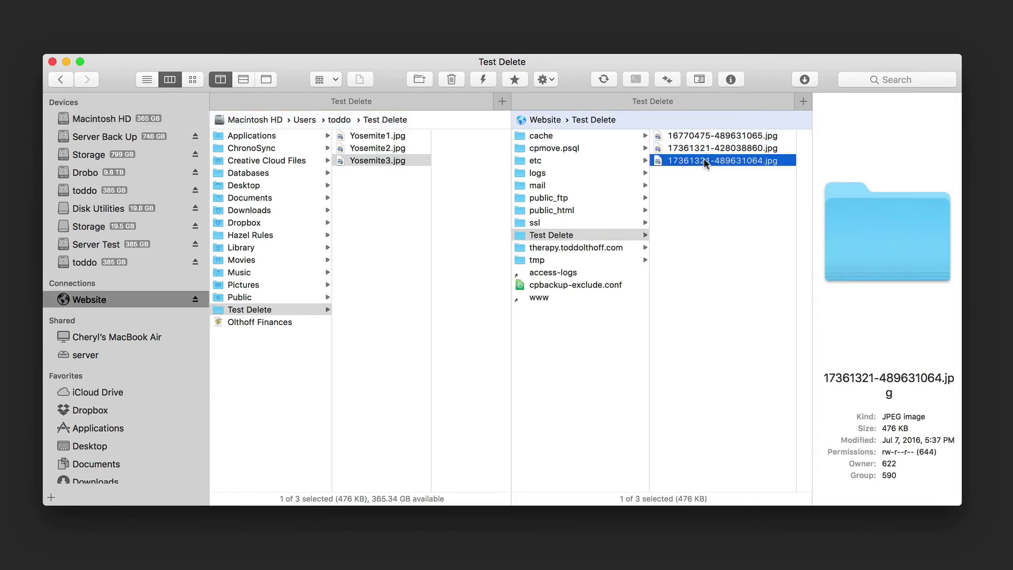
- Compare the two JPGs despite the non-text warning, and move the compare window aside
click(667, 80)
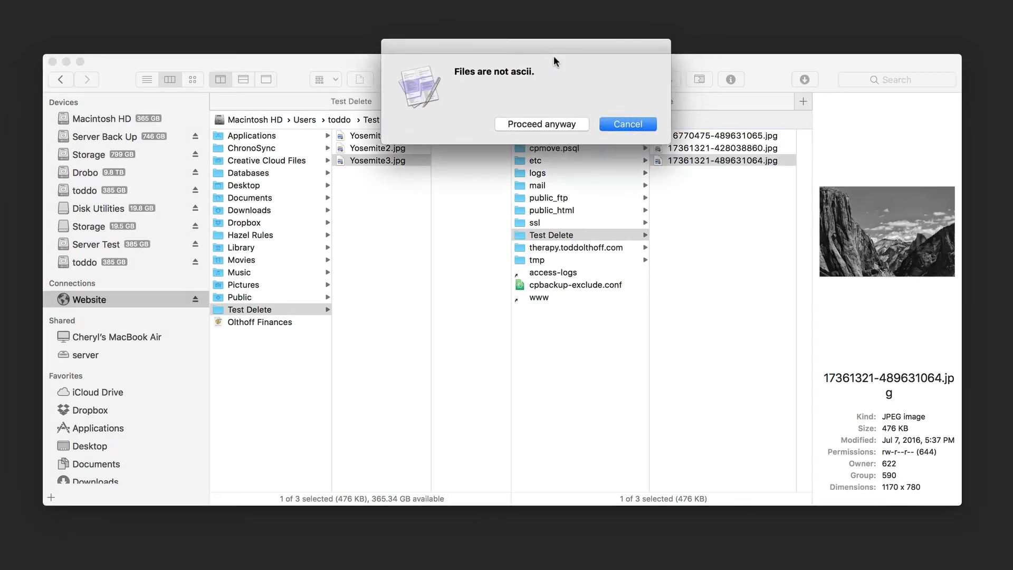
click(533, 145)
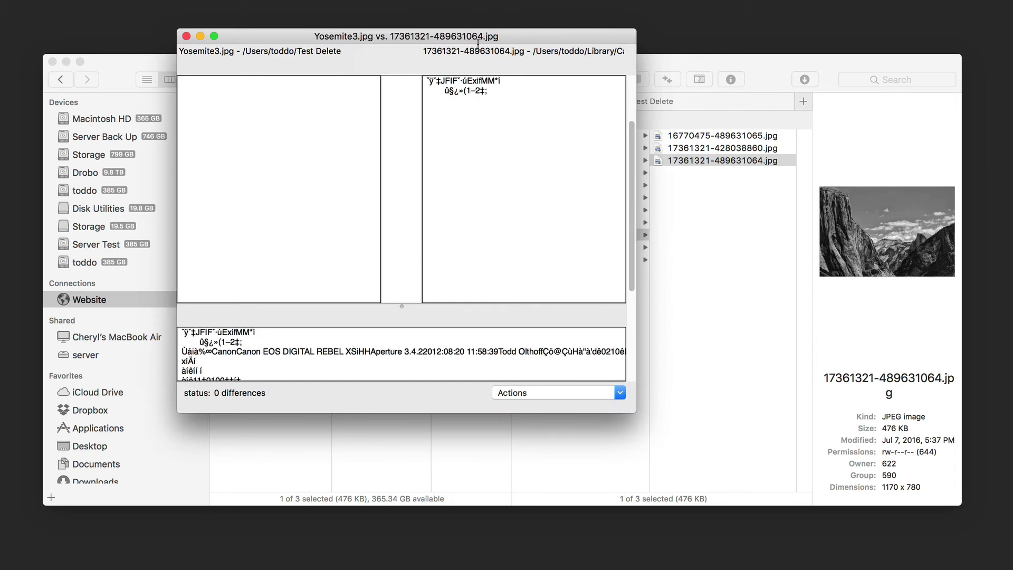
drag(485, 37, 571, 59)
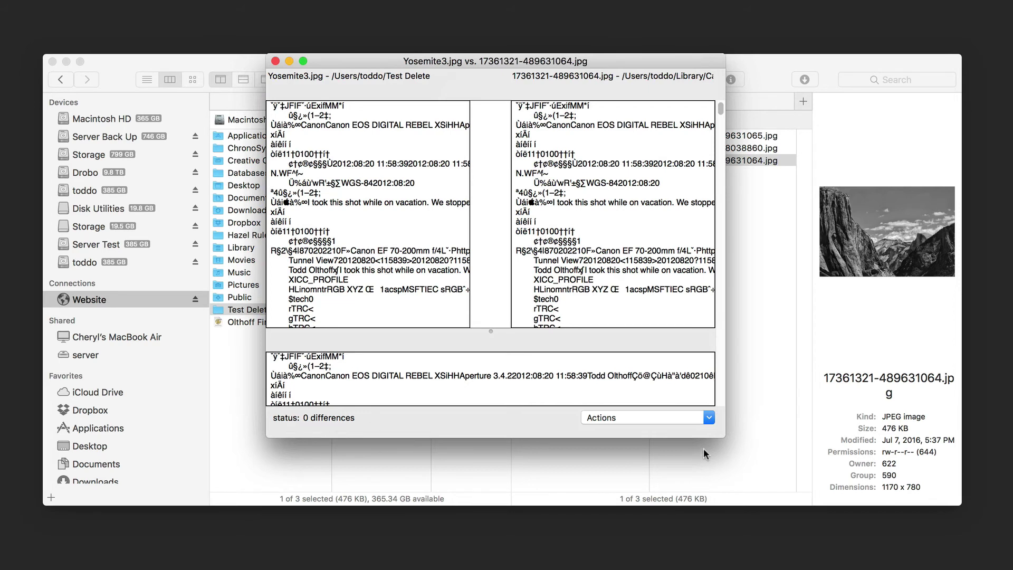
click(709, 418)
click(709, 415)
- Close the file comparison and bring the main ForkLift browser forward
click(275, 61)
click(568, 59)
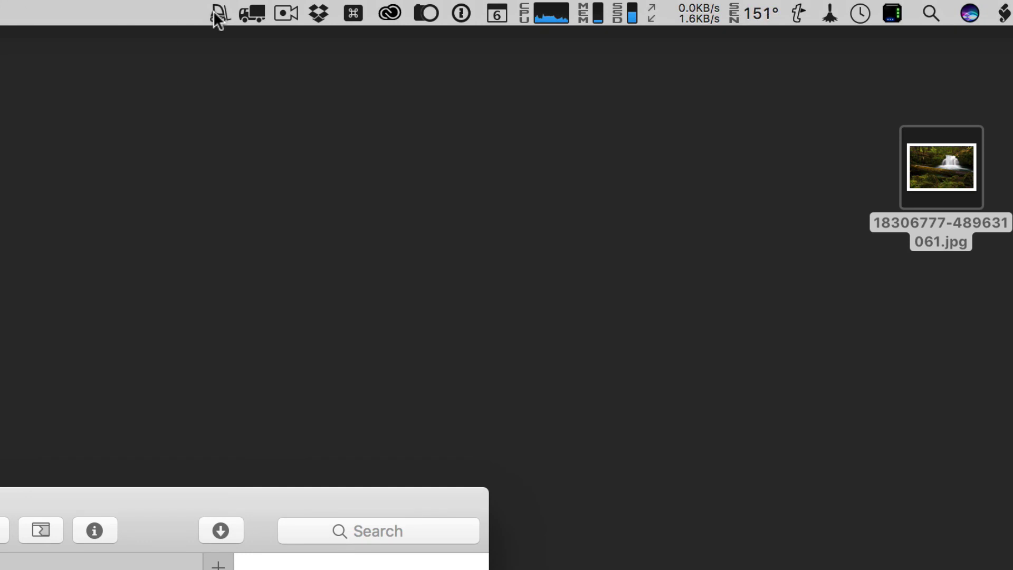
- Run the saved Sync favorite from ForkLift's menu-bar Favorites
click(216, 15)
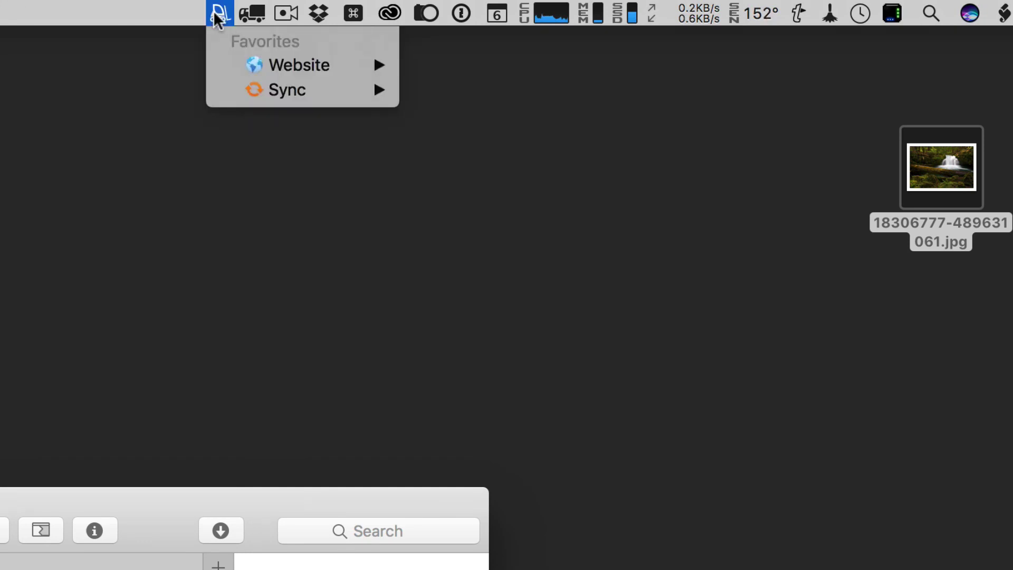
mouse_move(269, 77)
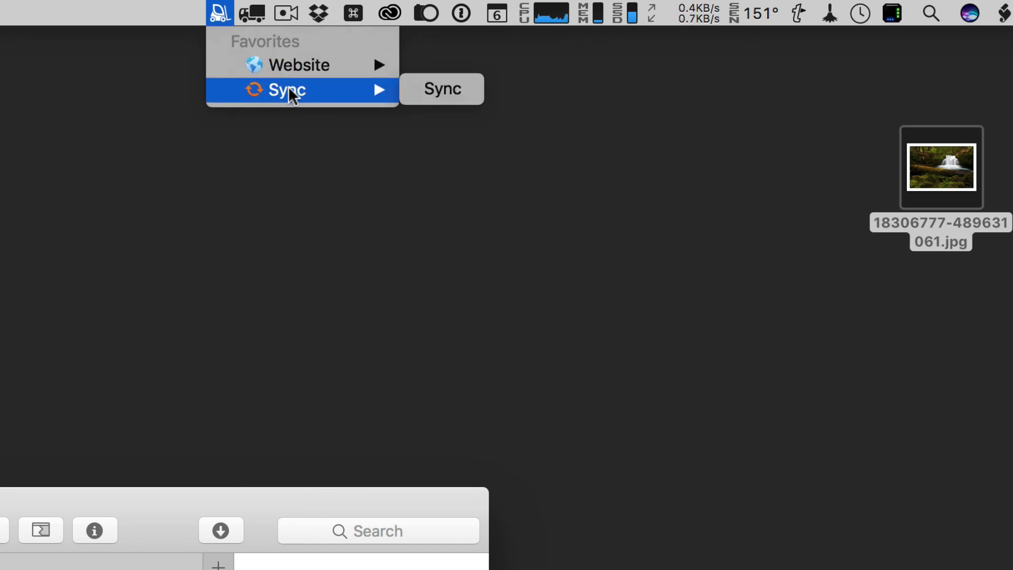
click(428, 88)
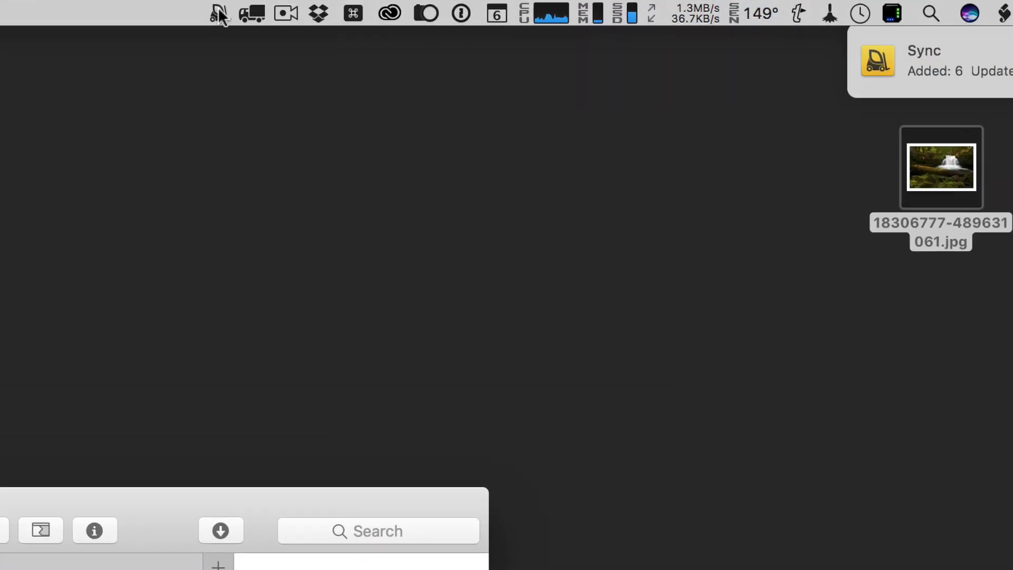
- Try Mount as Disk on the Website favorite from the menu-bar menu
click(773, 9)
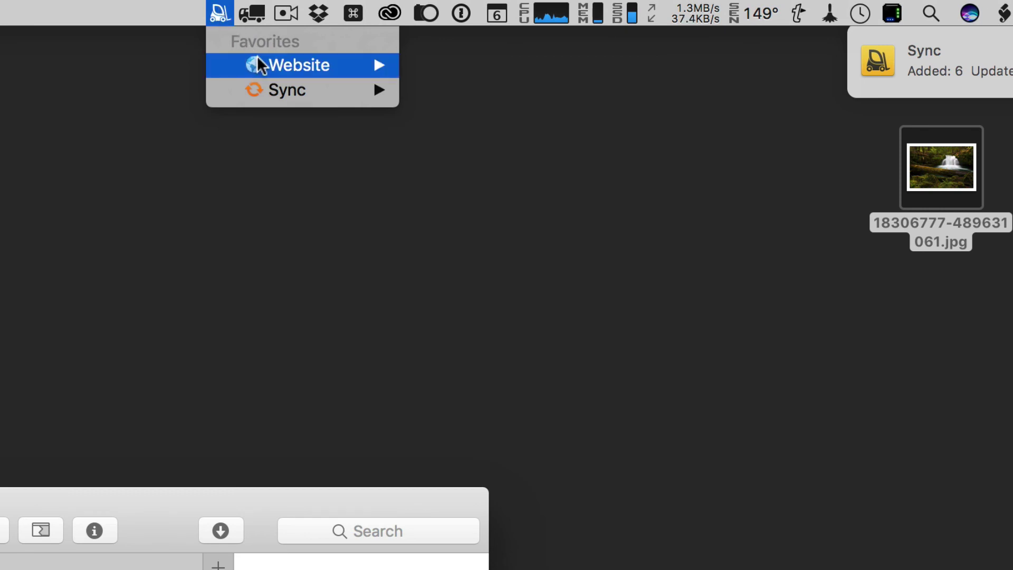
mouse_move(258, 66)
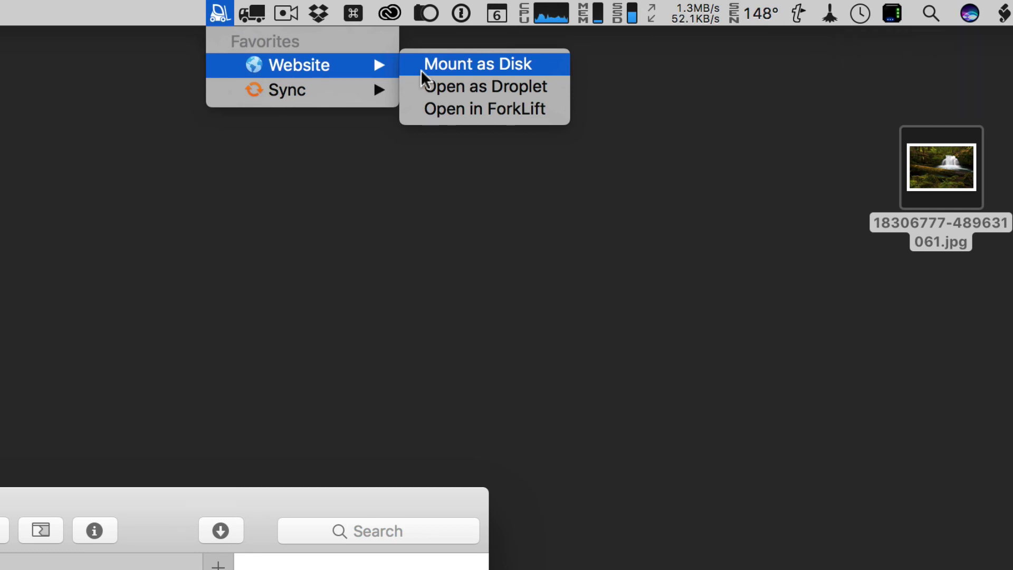
click(420, 70)
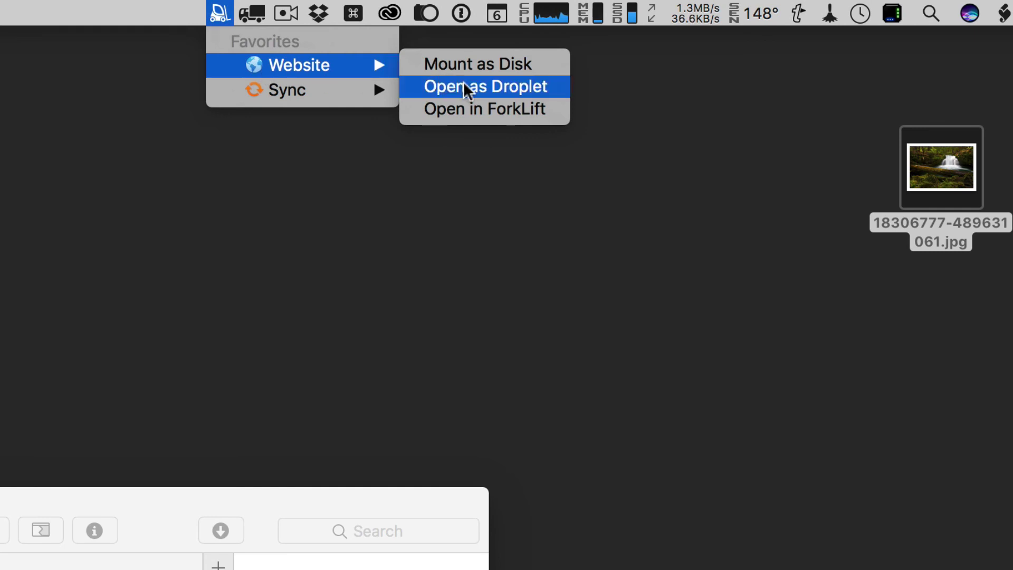
- Open Website as a droplet and drop 18306777-489631061.jpg from the desktop onto it
click(464, 84)
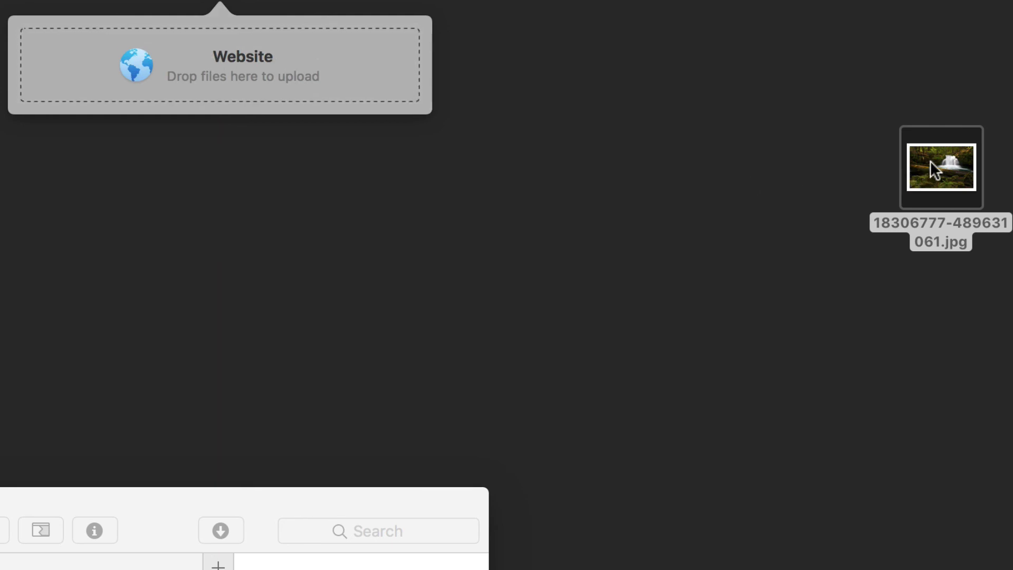
drag(929, 160, 221, 58)
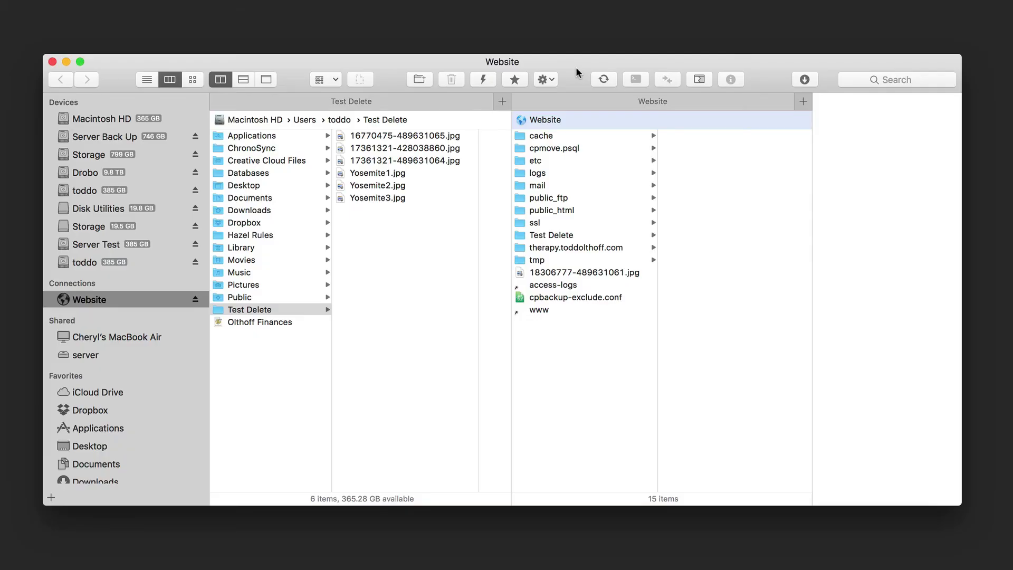
- Show the preview of the uploaded 18306777-489631061.jpg in the Website pane
click(554, 271)
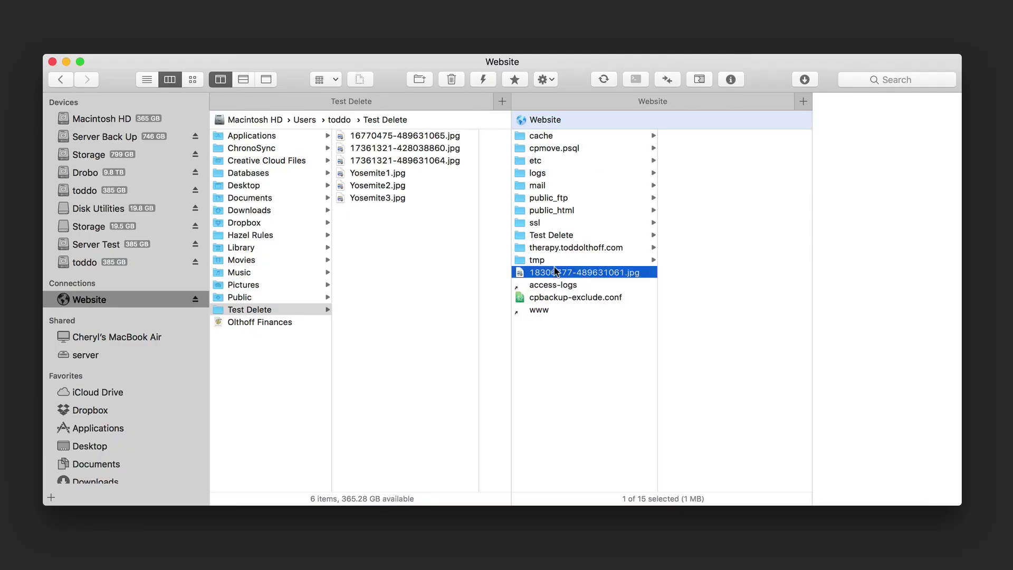